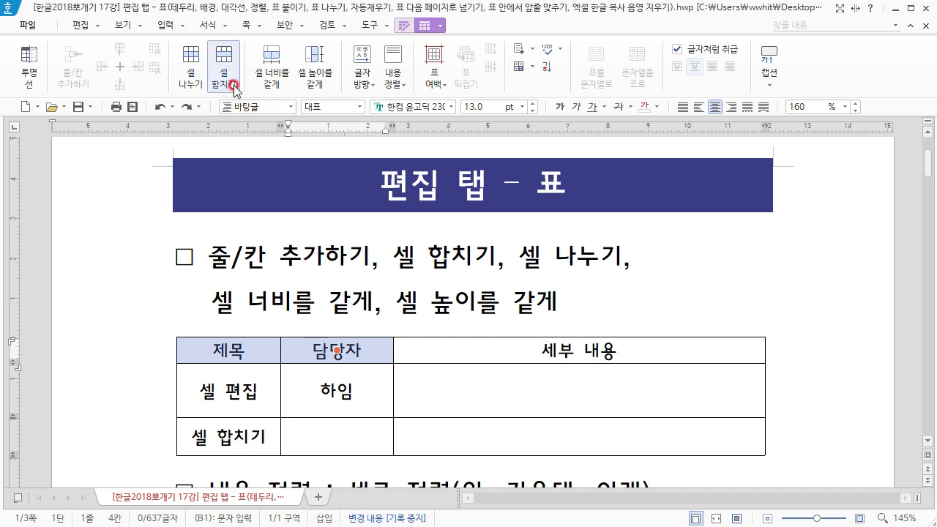
Step: Merge the 제목 and 담당자 header cells of the first table into one cell
right_click(297, 344)
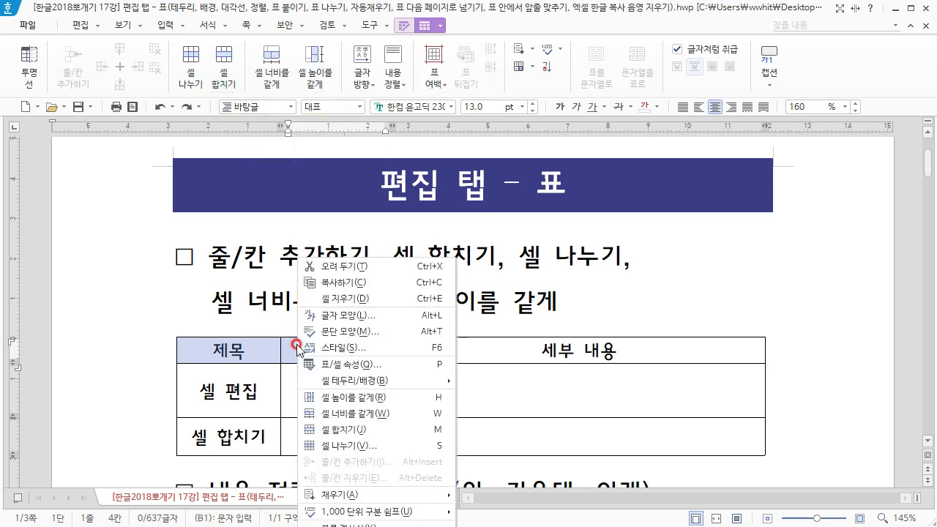
click(389, 433)
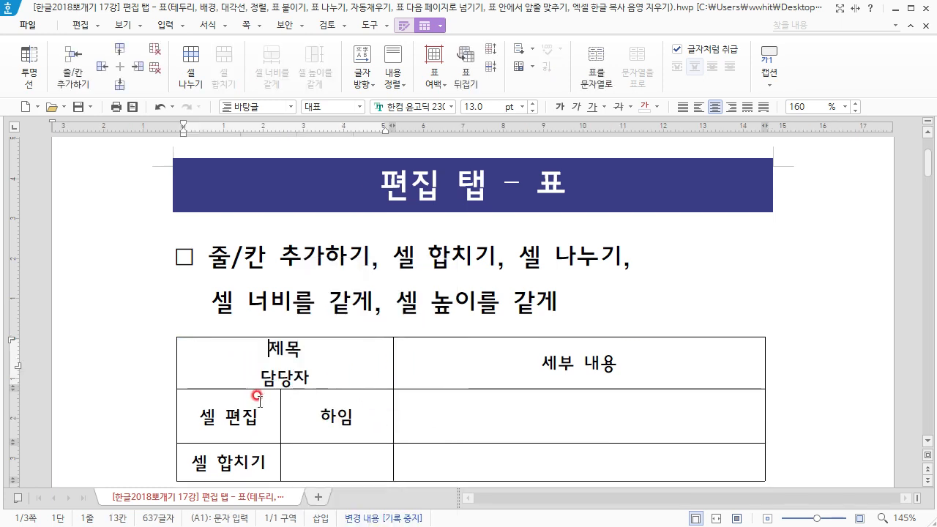
click(314, 366)
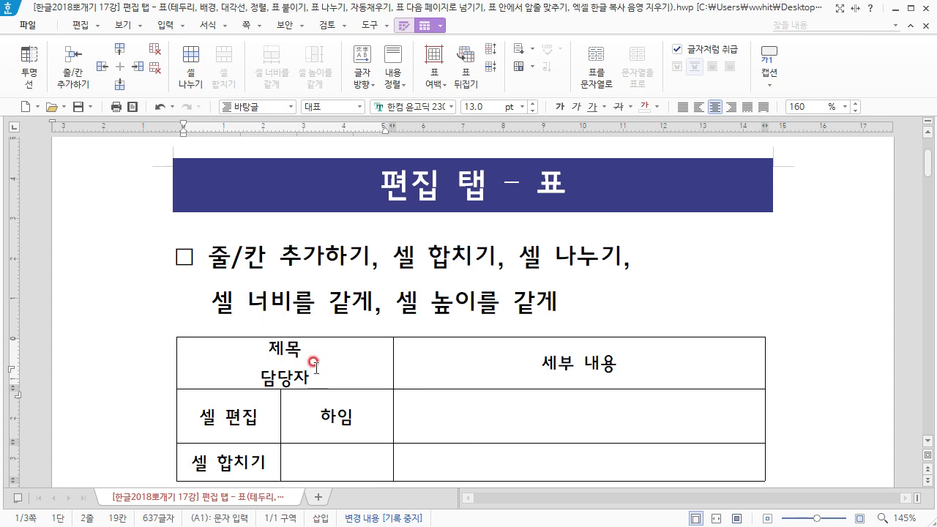
Step: Split the 세부 내용 header cell into 2 columns, with row splitting turned off
drag(529, 364, 604, 364)
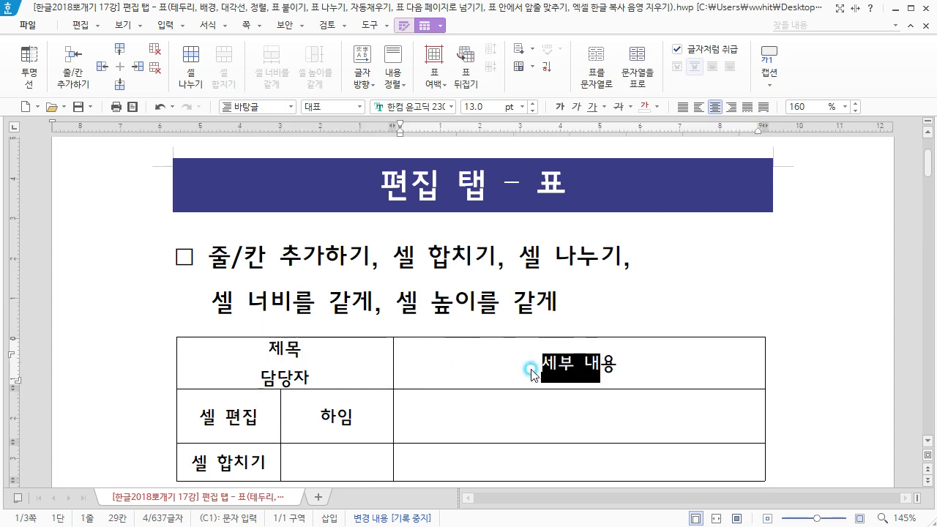
click(524, 366)
key(F5)
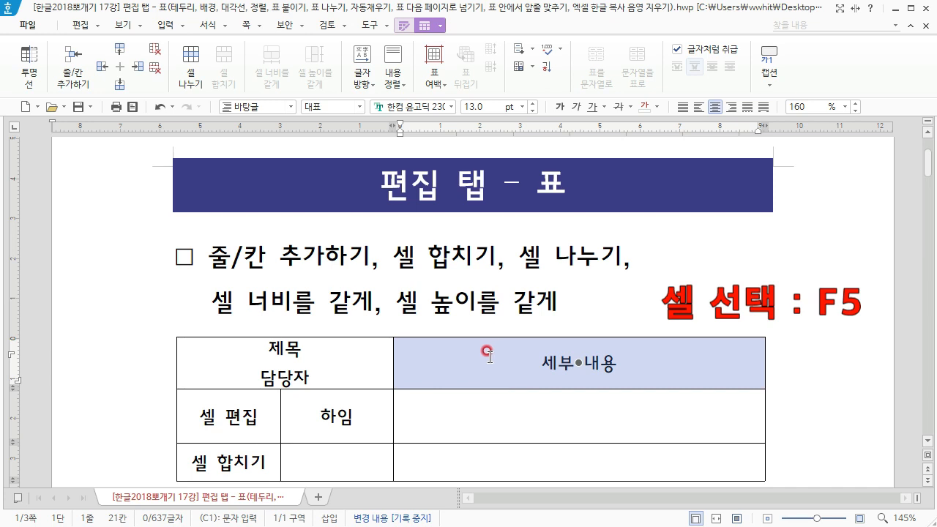
click(203, 70)
click(409, 246)
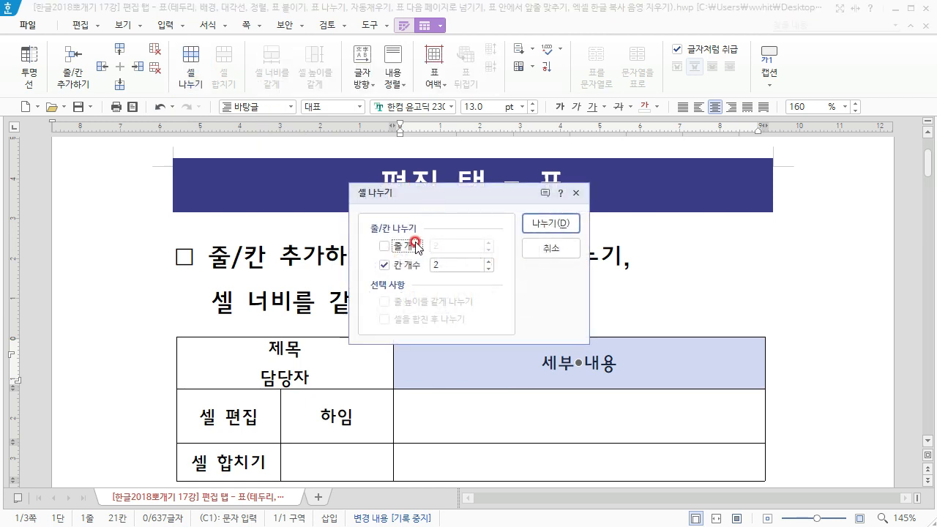
click(549, 222)
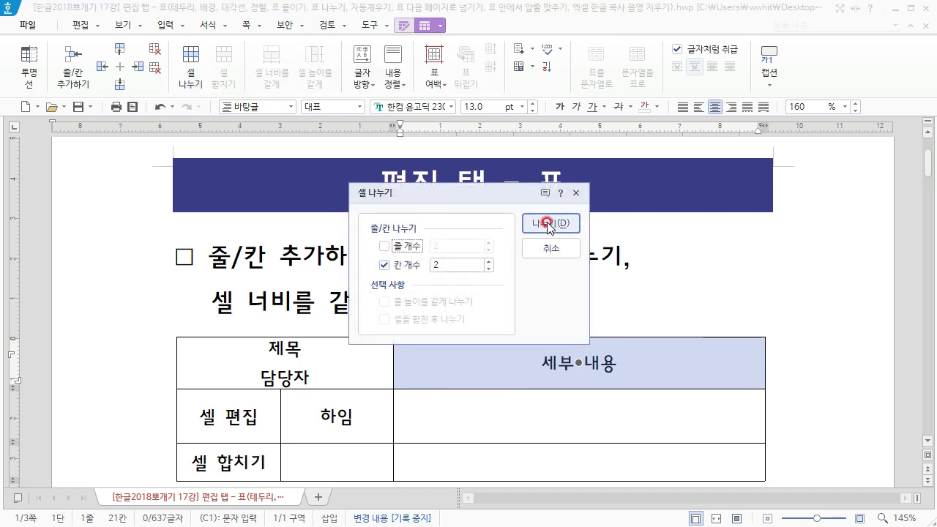
click(584, 418)
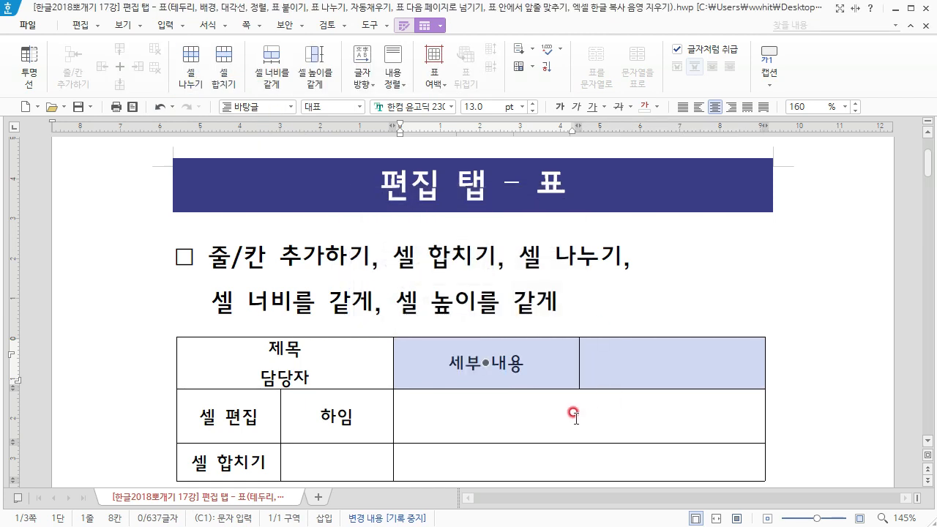
Step: Undo the header cell split and the header cell merge
key(ctrl+z)
key(ctrl+z)
key(ctrl+z)
key(ctrl+z)
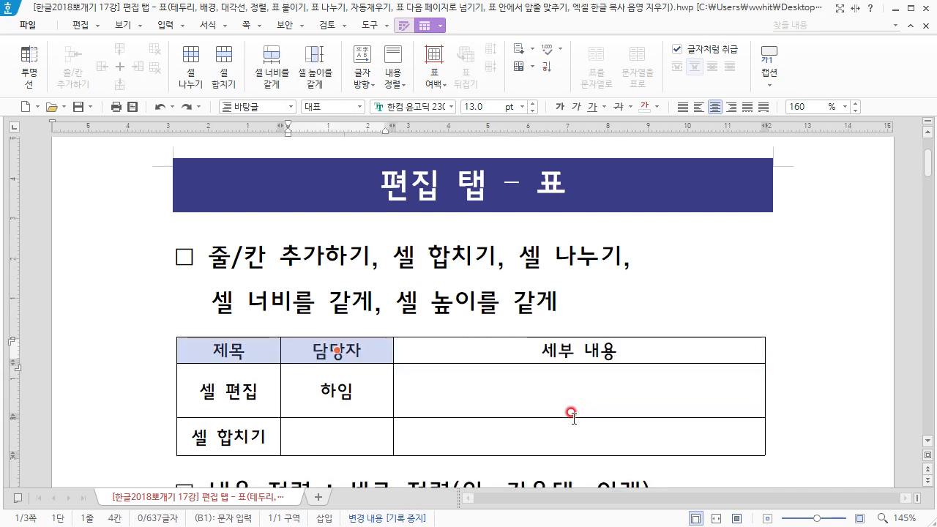
Step: Select all cells of the first table and make their heights equal and their widths equal
click(238, 347)
click(237, 341)
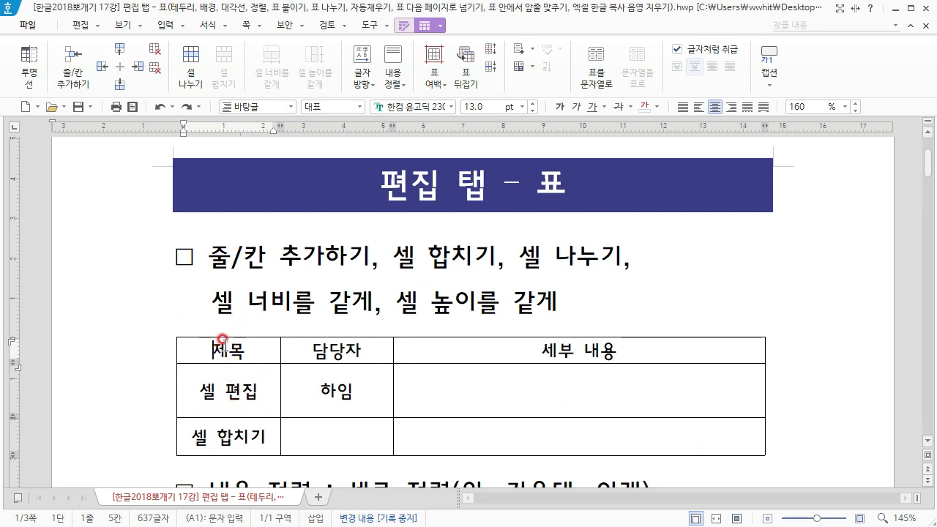
drag(220, 338, 500, 439)
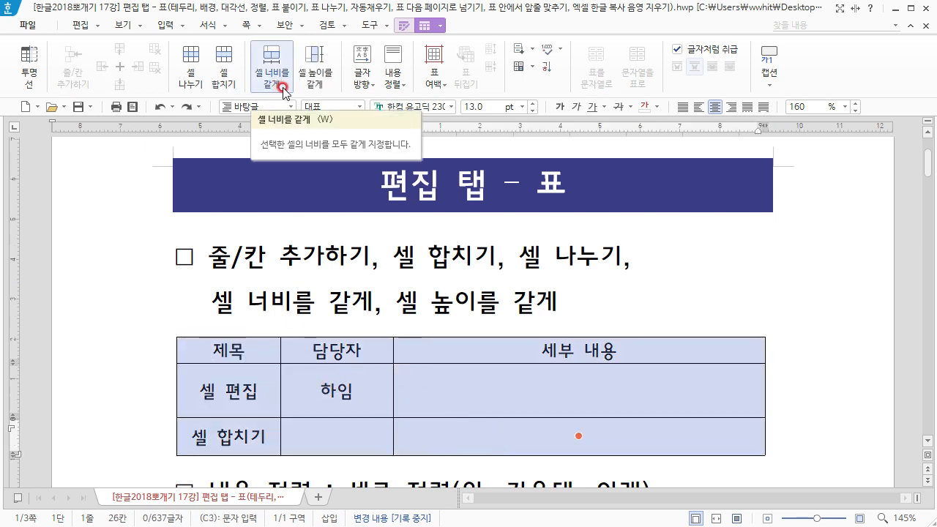
click(333, 86)
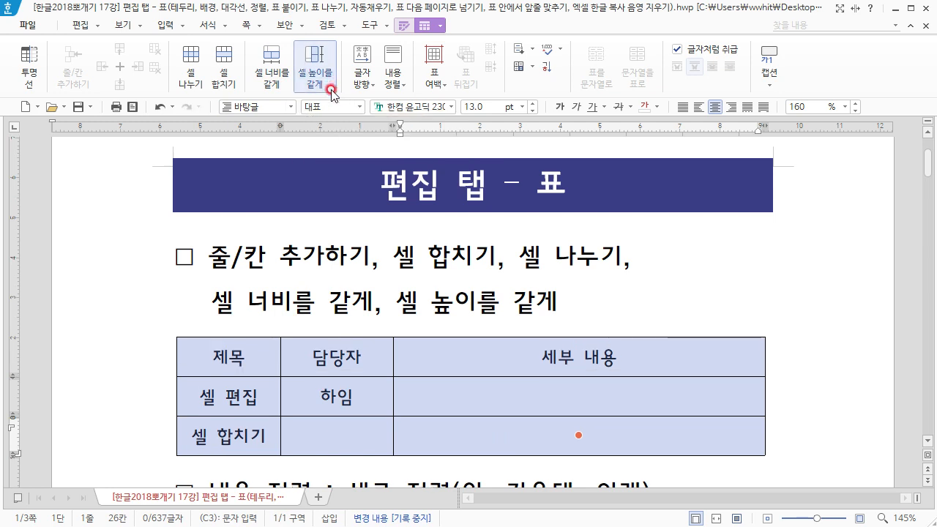
click(283, 86)
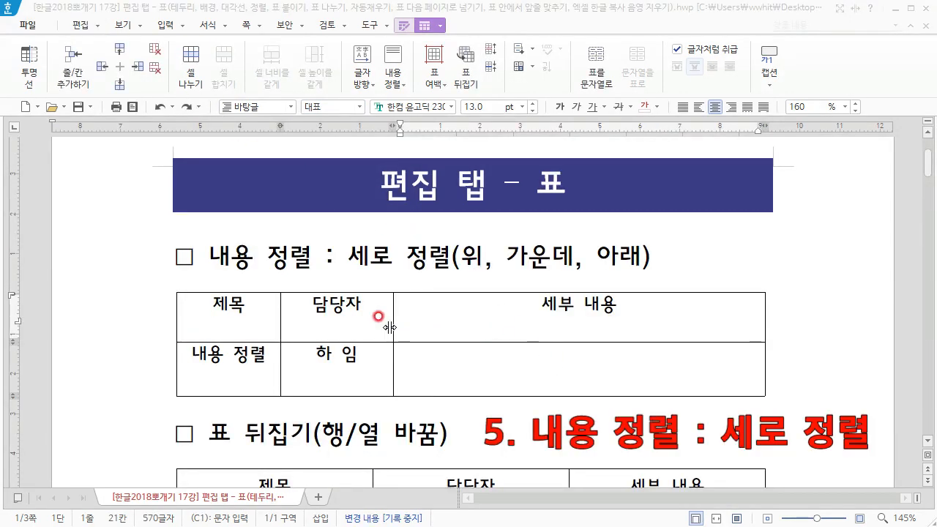
Step: Set the vertical alignment of all cells in the 내용 정렬 table to middle (중간)
click(244, 307)
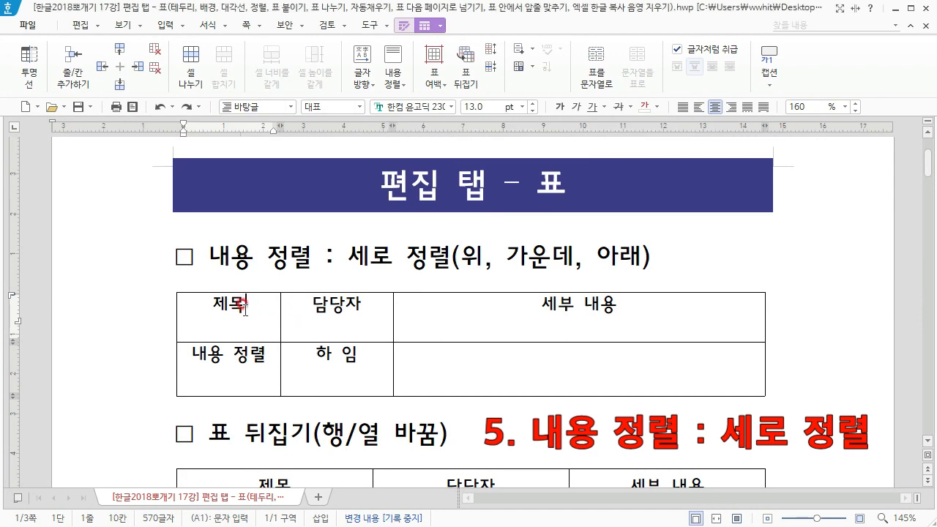
drag(208, 300, 250, 310)
click(250, 309)
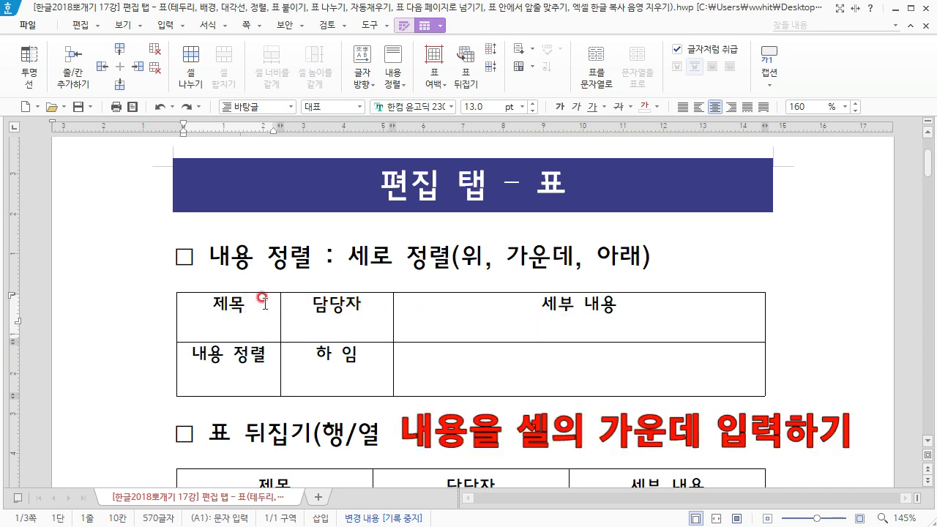
drag(264, 301, 469, 352)
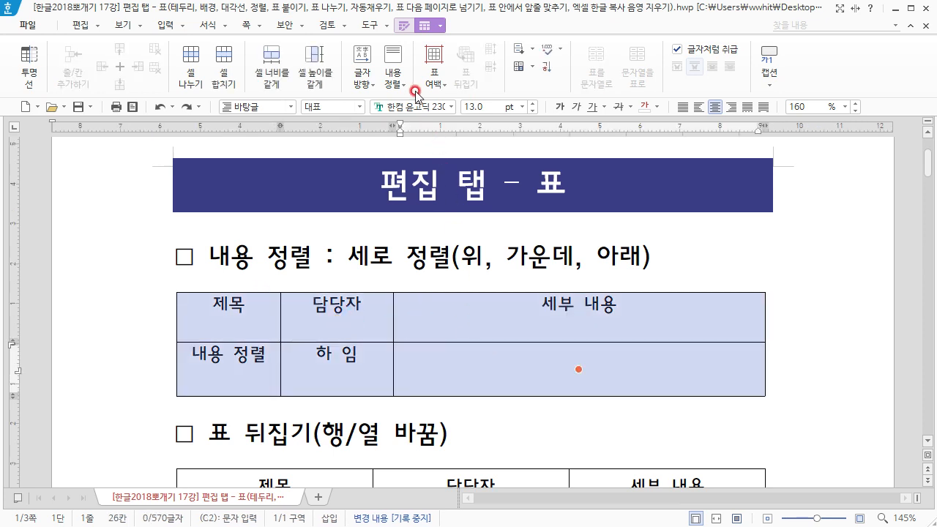
click(429, 25)
click(405, 85)
click(428, 103)
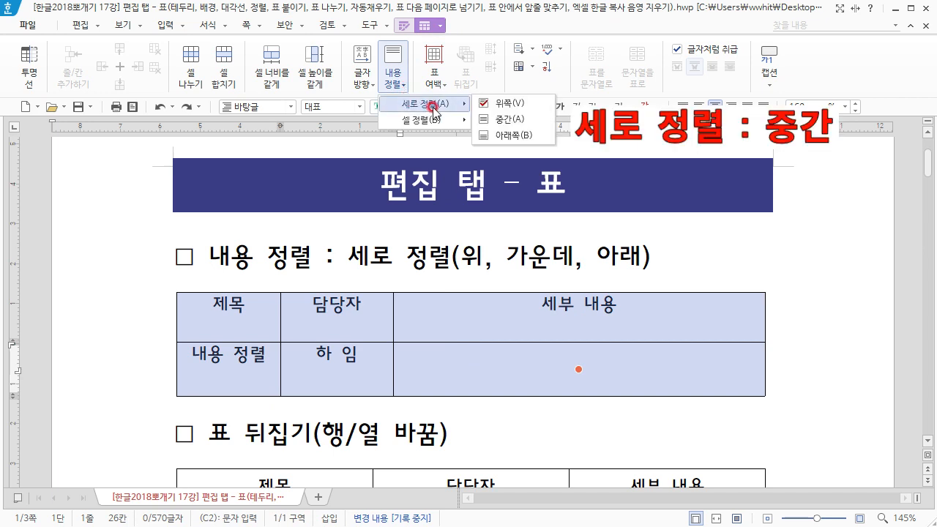
click(516, 120)
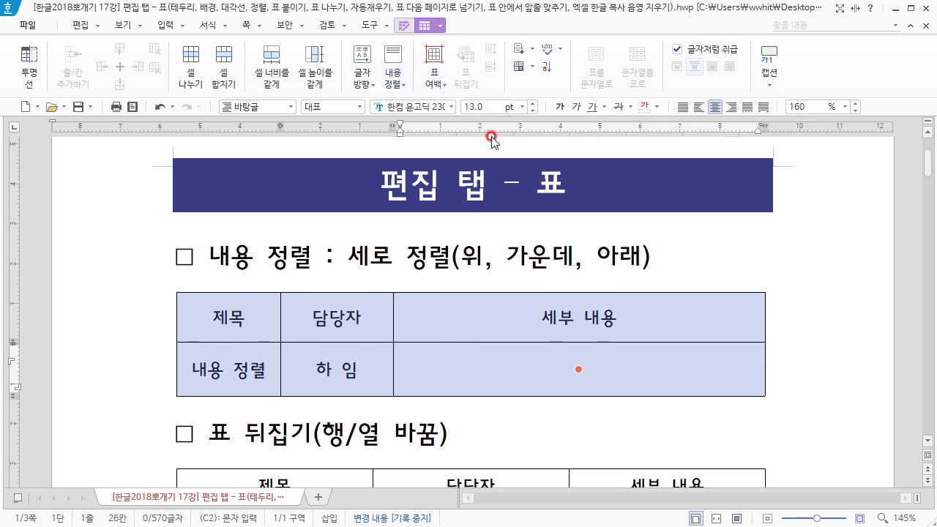
Step: Review the 가운데 vertical alignment option in the selected cells' 표/셀 속성 settings without applying changes
right_click(307, 317)
mouse_move(424, 374)
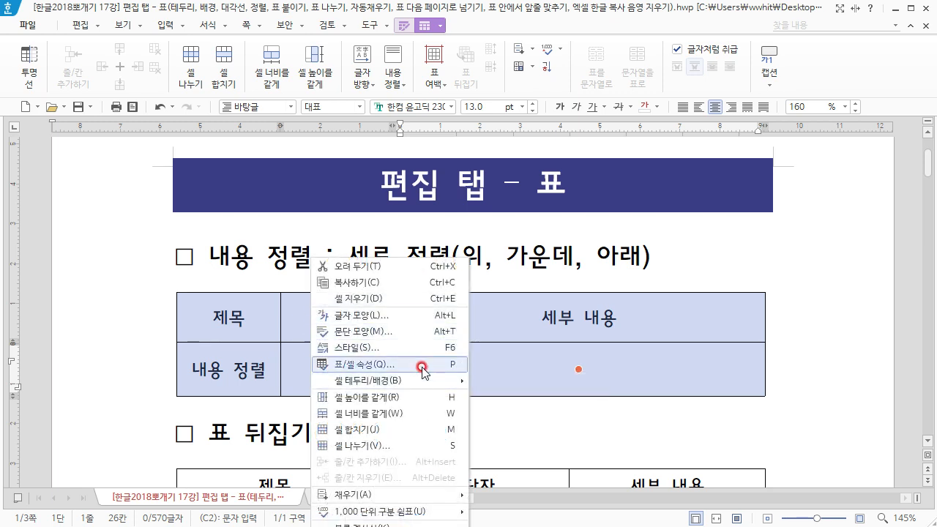
click(423, 368)
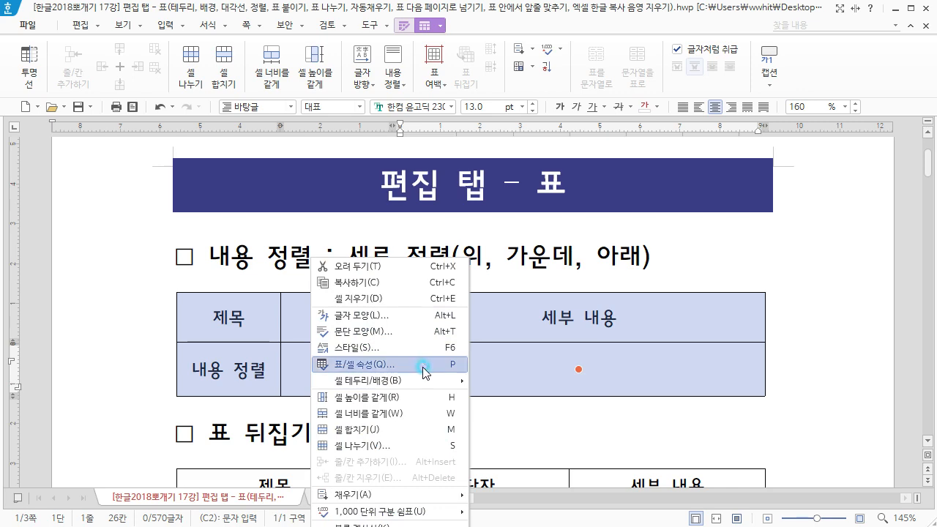
click(423, 368)
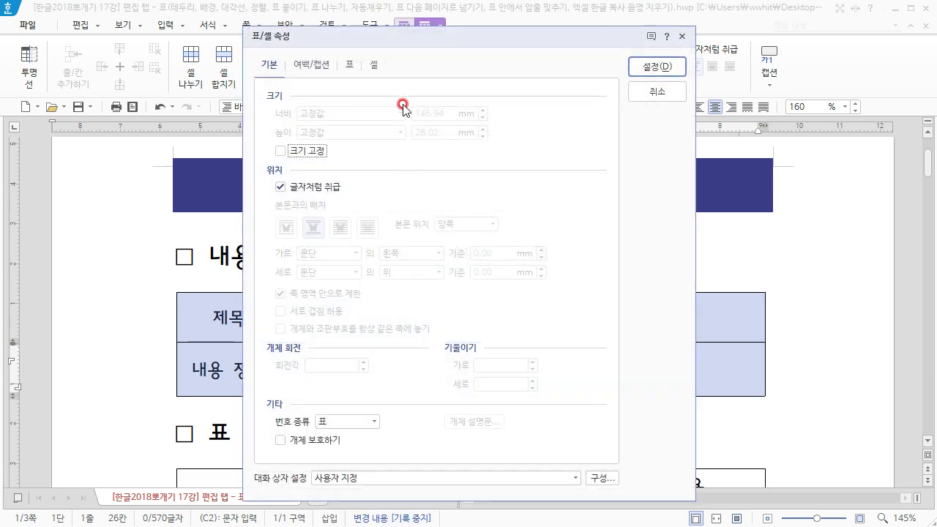
click(376, 66)
click(483, 229)
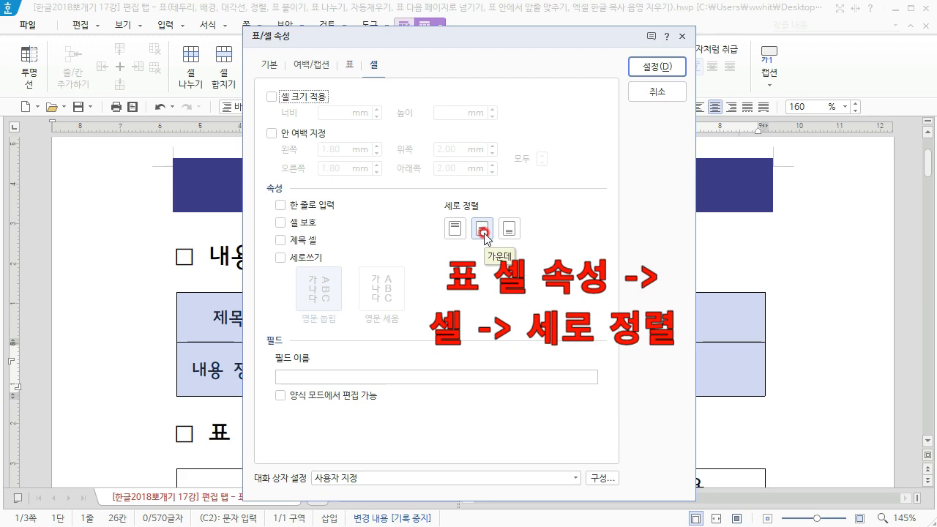
click(654, 92)
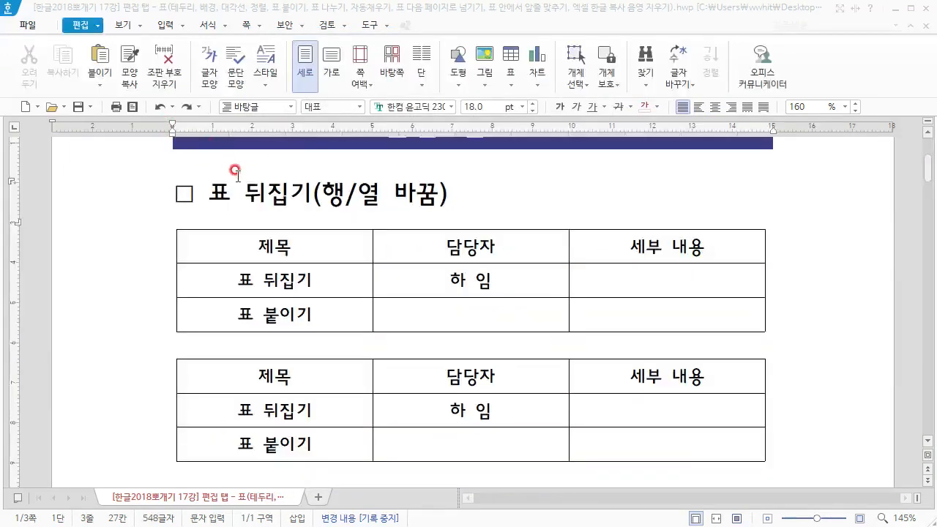
Step: Flip the upper table of the 표 뒤집기 section with the 줄/칸 뒤집기 option
click(282, 245)
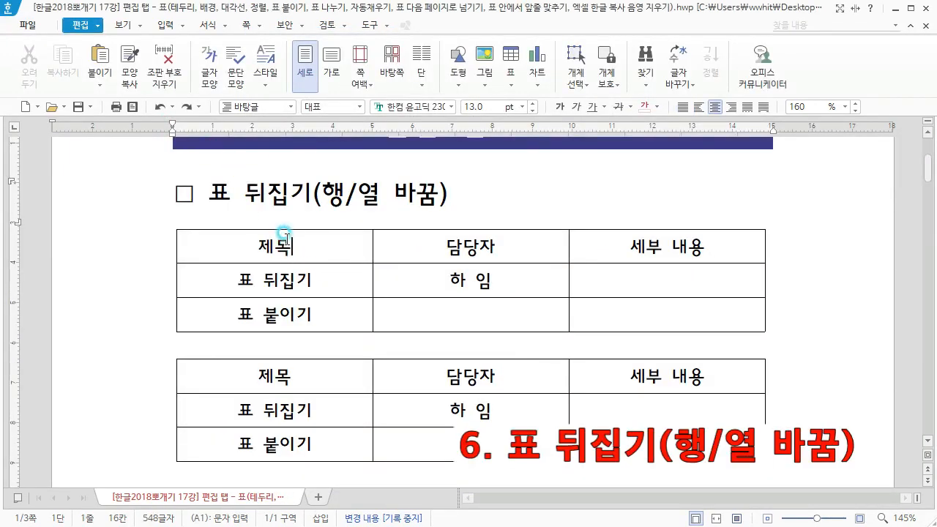
click(310, 247)
drag(472, 238, 570, 220)
click(269, 292)
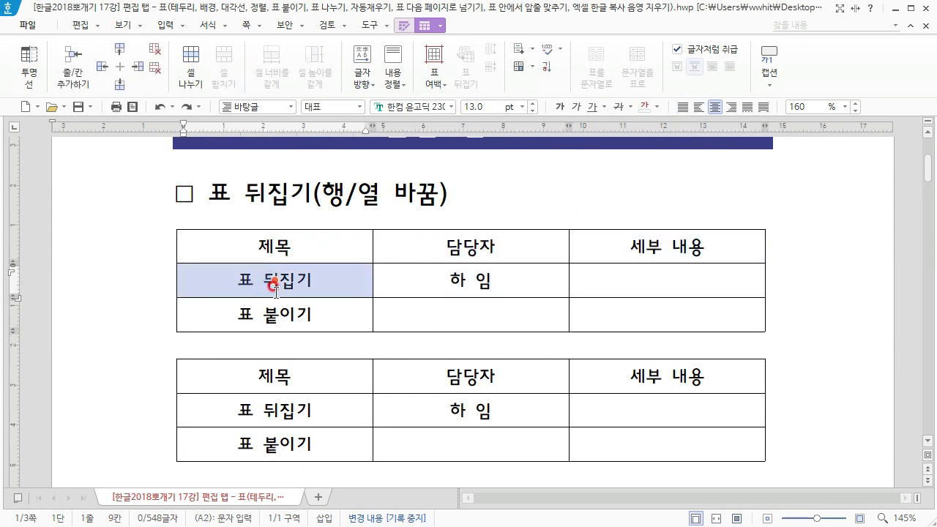
click(320, 239)
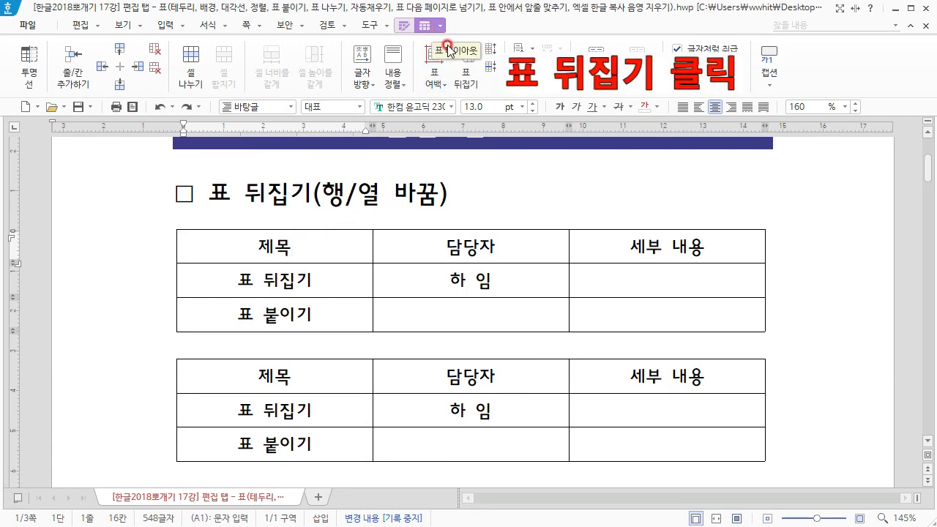
click(474, 89)
click(548, 193)
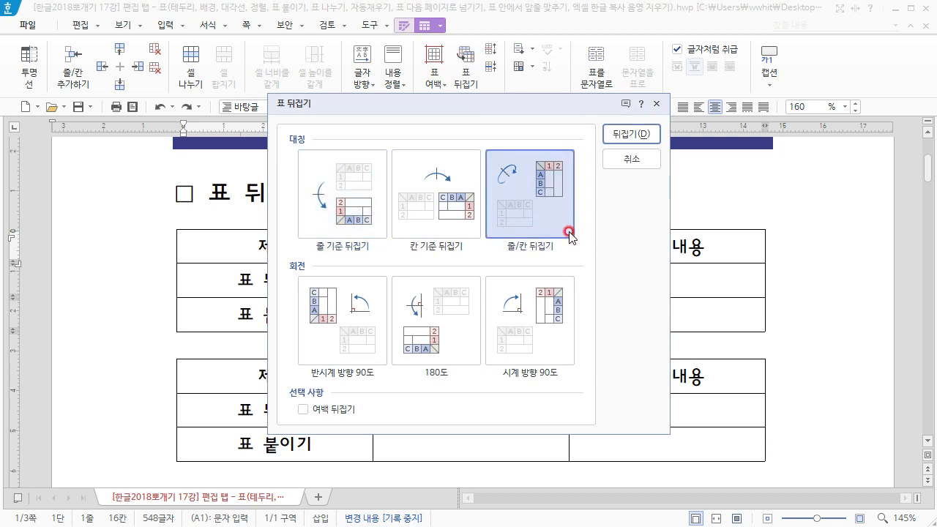
click(644, 136)
Step: Select all cells of the flipped table and widen its columns so the text fits on single lines
click(189, 304)
key(F5)
key(F5)
key(F5)
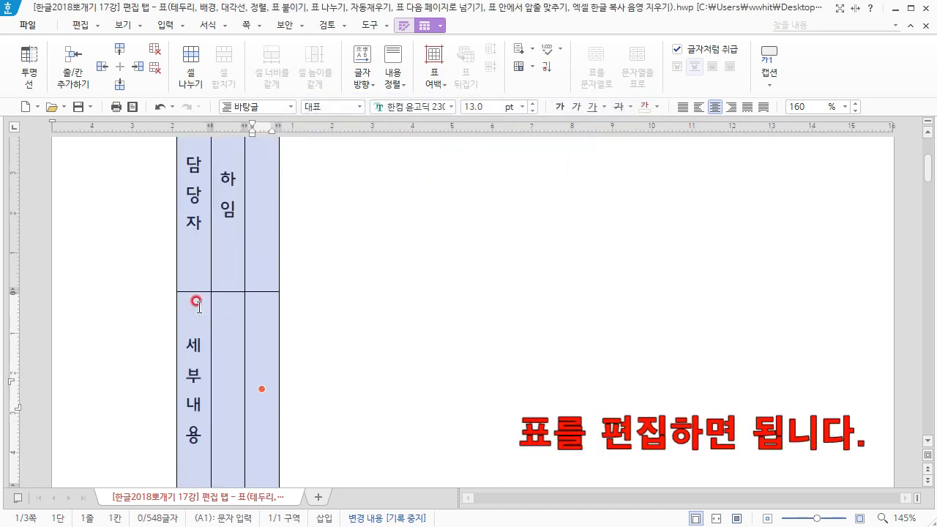
key(ctrl+Right)
key(ctrl+Right)
key(ctrl+Right)
key(ctrl+Right)
key(ctrl+Right)
key(ctrl+Right)
key(ctrl+Right)
key(ctrl+Right)
key(ctrl+Right)
key(ctrl+Right)
key(ctrl+Right)
key(ctrl+Right)
key(ctrl+Right)
key(ctrl+Right)
key(ctrl+Right)
key(ctrl+Right)
key(ctrl+Right)
key(ctrl+Right)
key(ctrl+Right)
key(ctrl+Right)
key(ctrl+Right)
key(ctrl+Right)
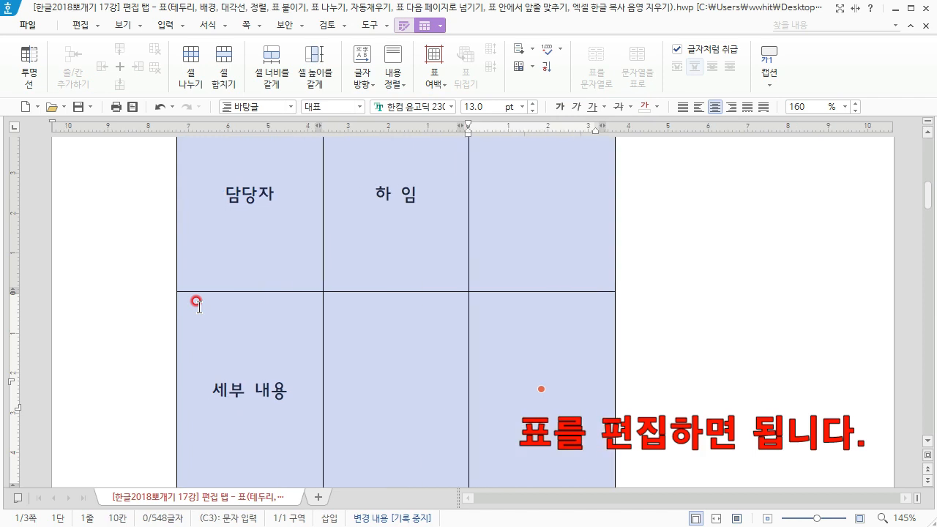
Step: Shrink the row heights of the whole flipped table to compact single-line rows
key(ctrl+Up)
key(ctrl+Up)
key(ctrl+Up)
key(ctrl+Up)
key(ctrl+Up)
key(ctrl+Up)
key(ctrl+Up)
key(ctrl+Up)
key(ctrl+Up)
key(ctrl+Up)
key(ctrl+Up)
key(ctrl+Up)
key(ctrl+Up)
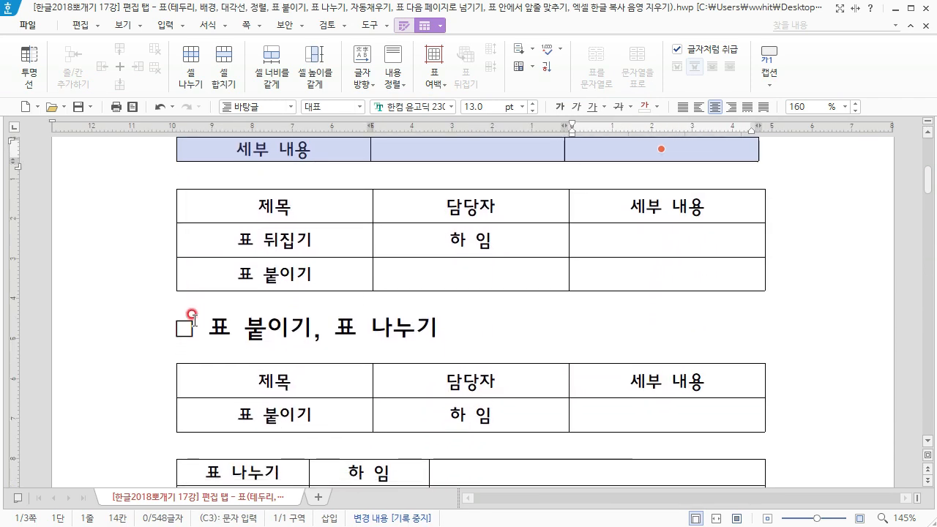
scroll(344, 339, up, 3)
click(344, 341)
drag(315, 391, 586, 431)
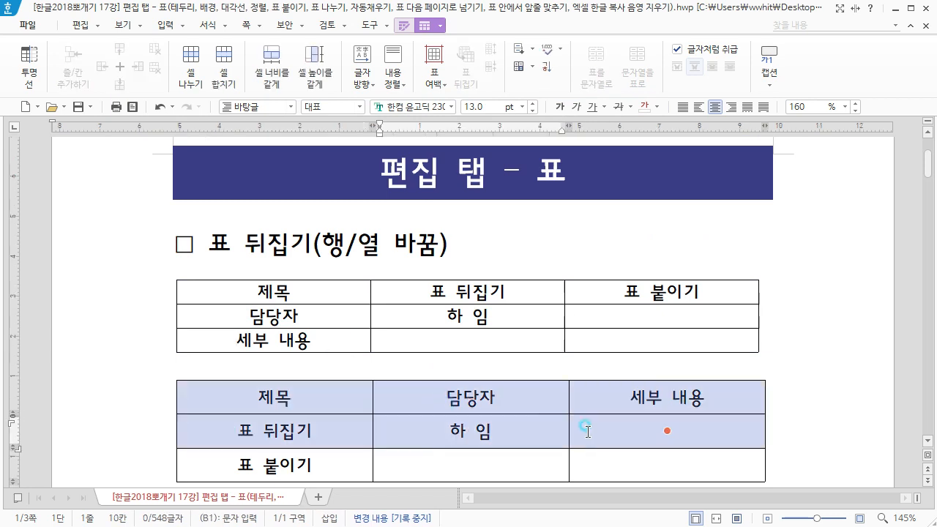
drag(341, 293, 583, 333)
click(540, 335)
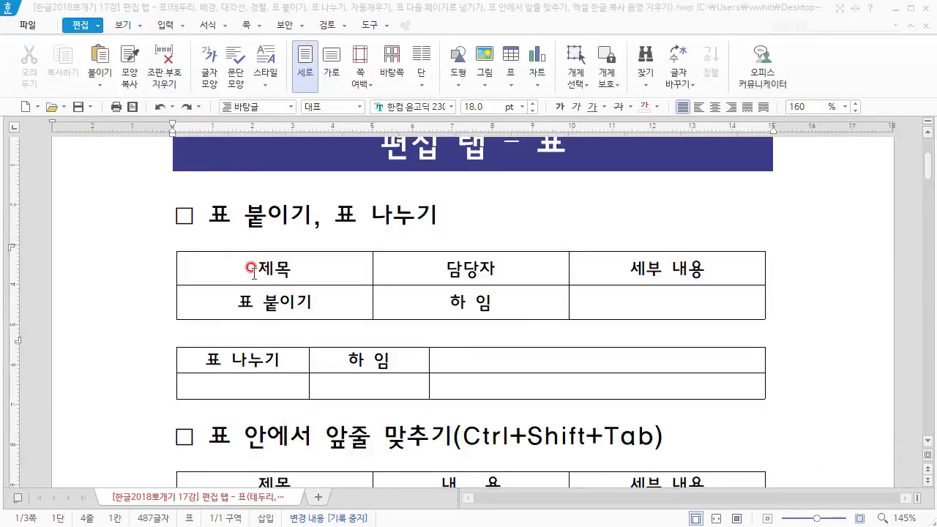
Step: Join the table headed 제목, 담당자 and 세부 내용 with the separate table directly below it using 표 붙이기
click(286, 272)
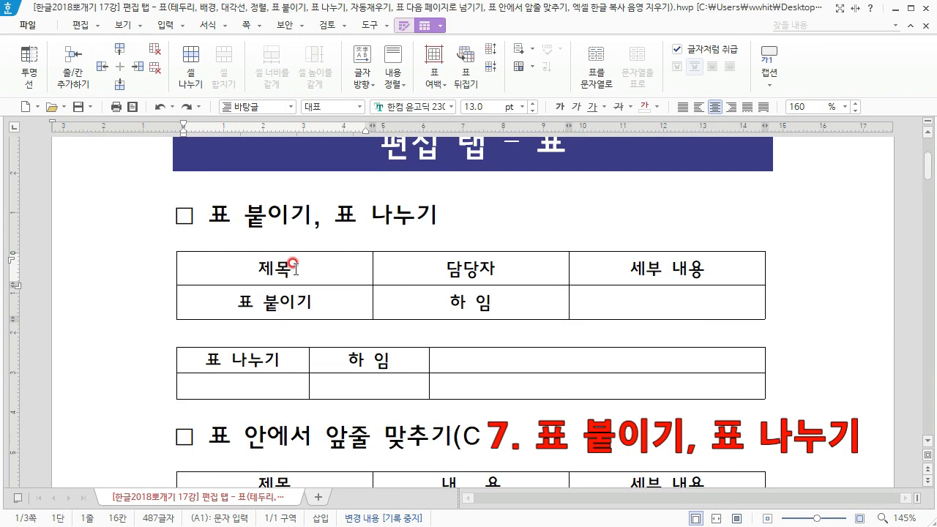
drag(305, 271, 323, 303)
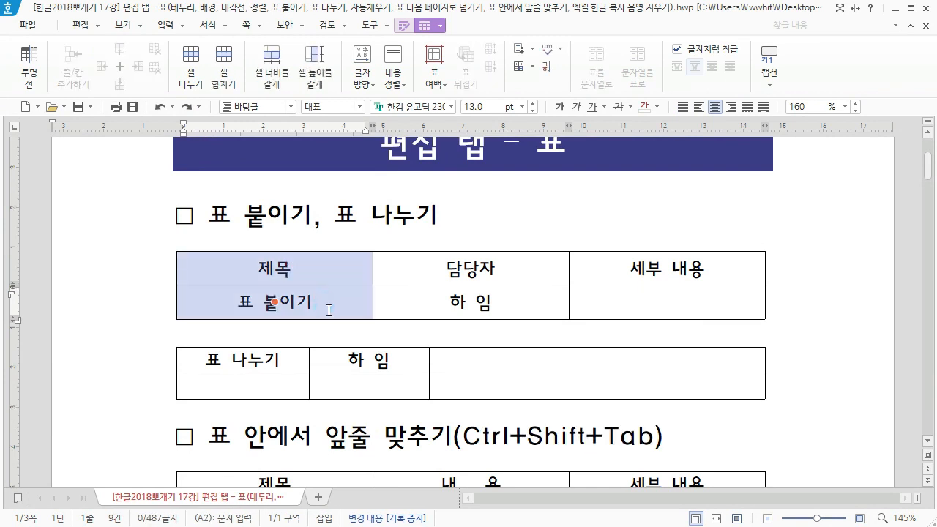
drag(280, 355, 243, 386)
double_click(316, 271)
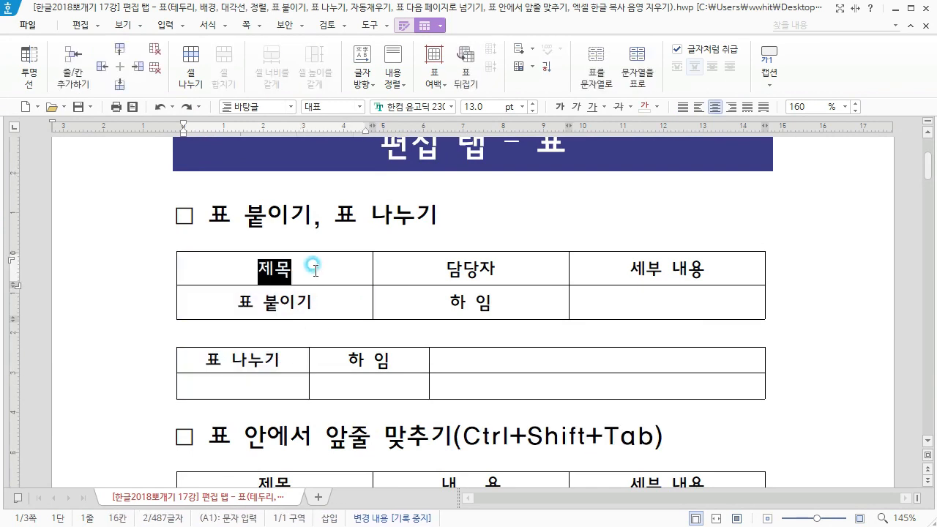
click(317, 264)
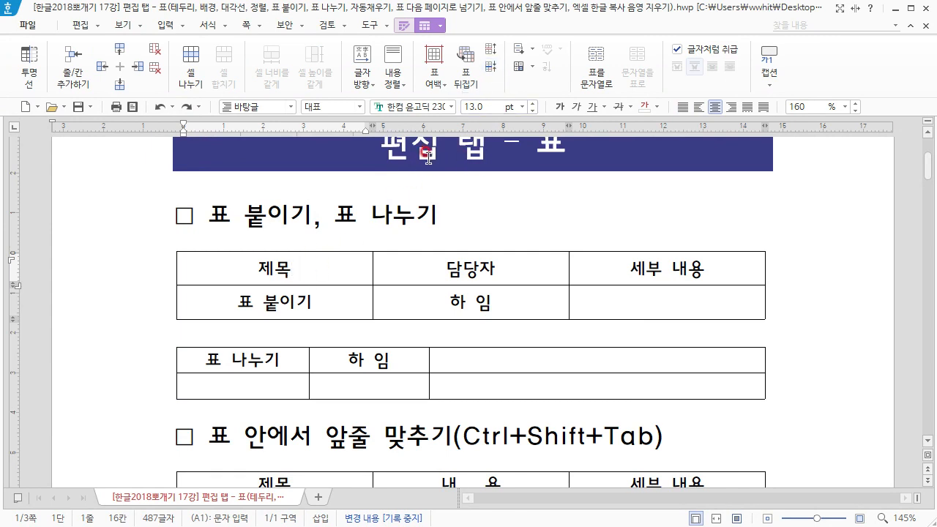
click(491, 68)
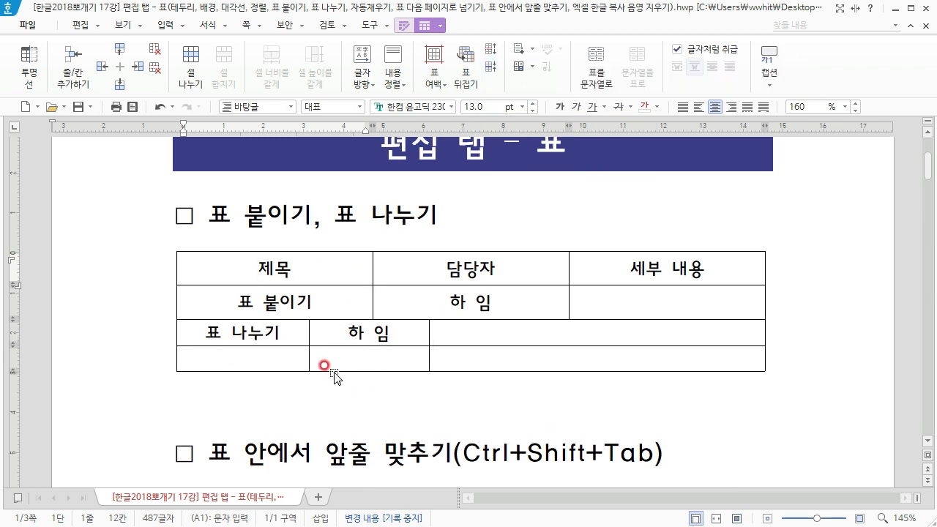
Step: Split the joined table at the 표 붙이기 row using 표 나누기
click(319, 302)
drag(328, 303, 237, 305)
click(324, 300)
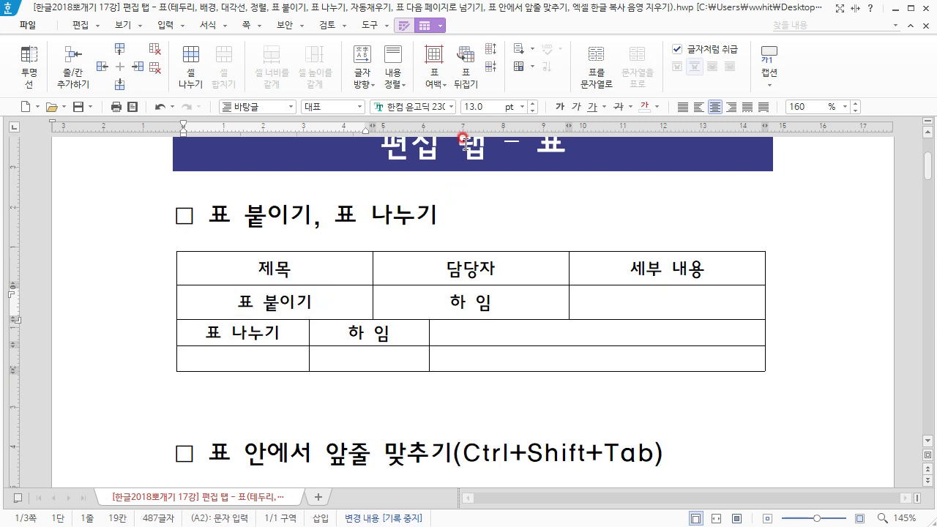
click(489, 57)
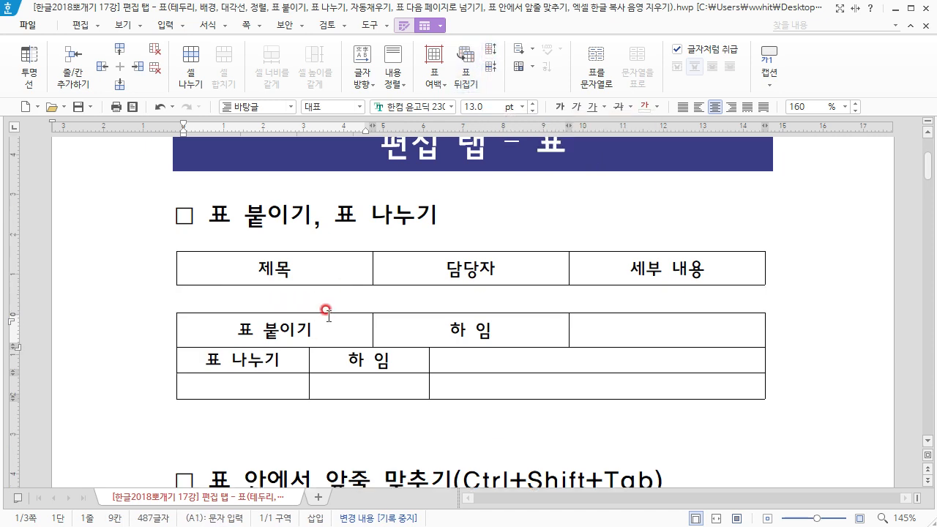
drag(324, 325, 254, 341)
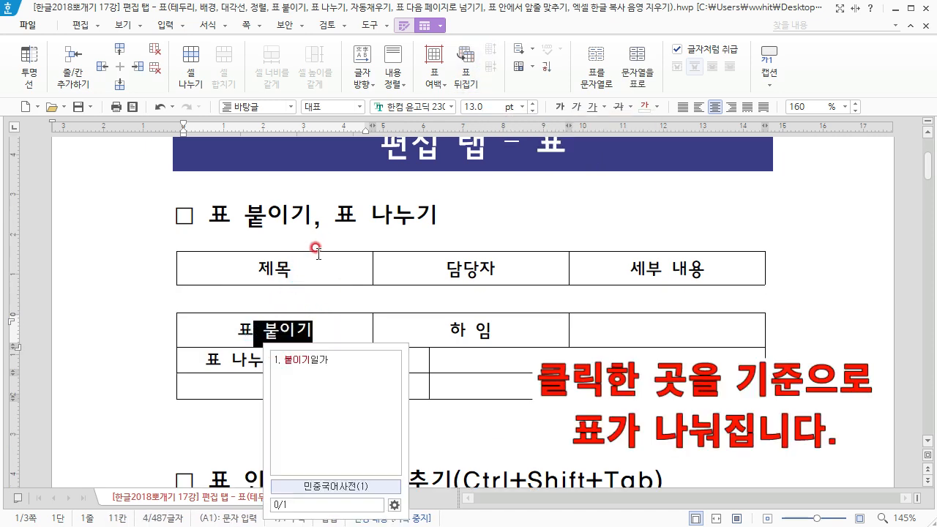
click(327, 332)
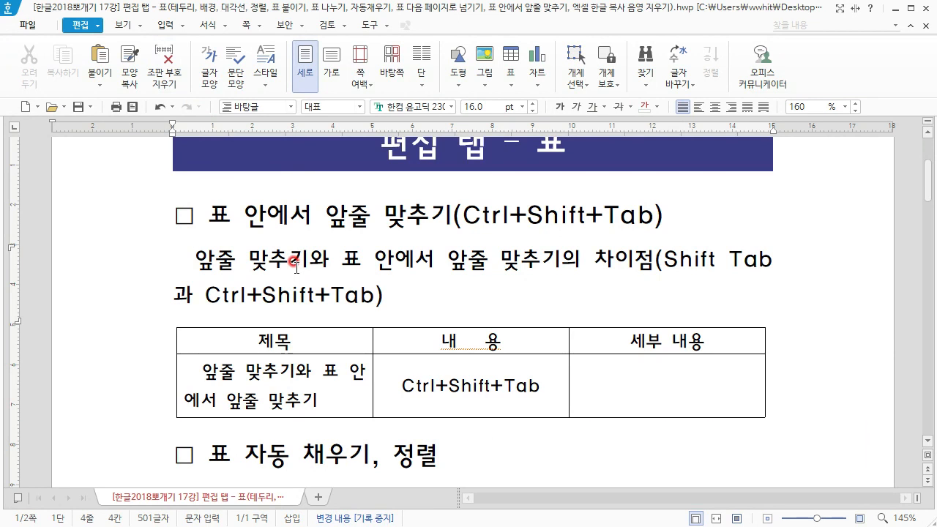
Step: Apply a hanging indent at the word 앞줄 in the body paragraph and in the 앞줄 맞추기 cell of the table
key(shift+Tab)
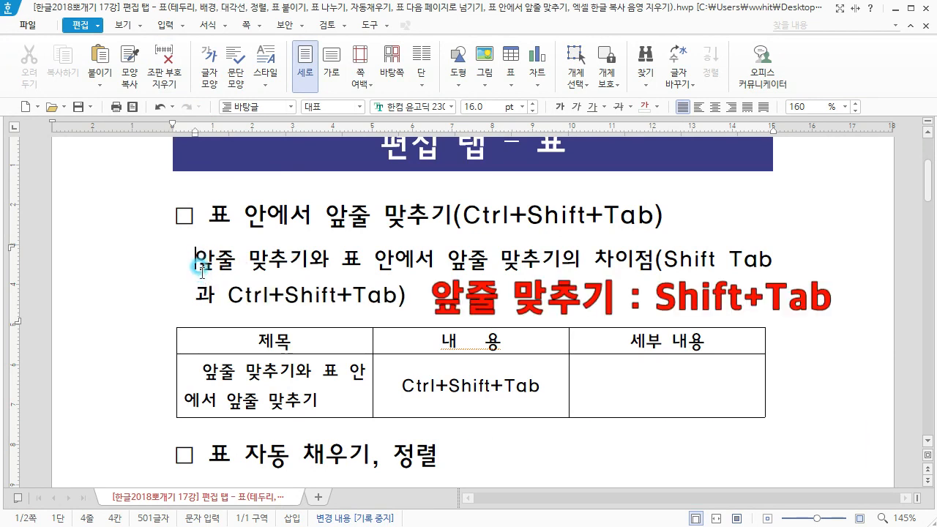
click(199, 372)
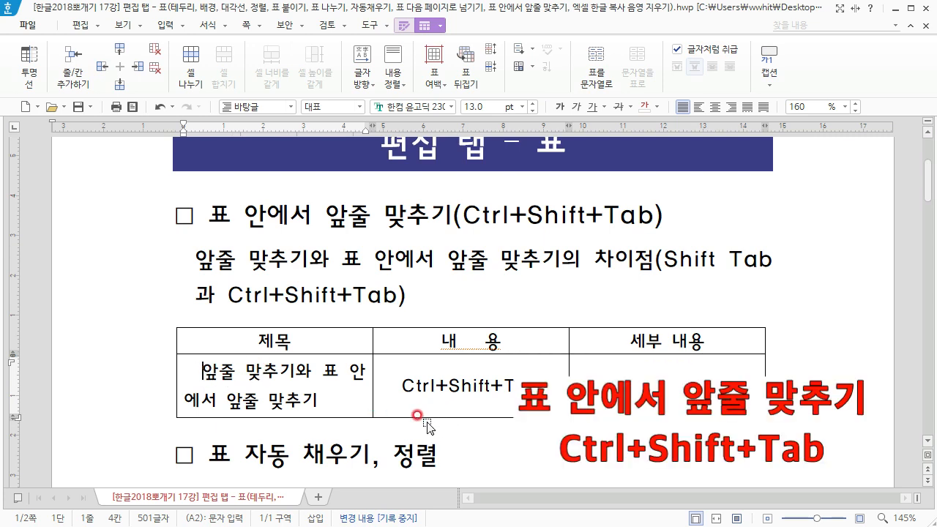
key(ctrl+shift+Tab)
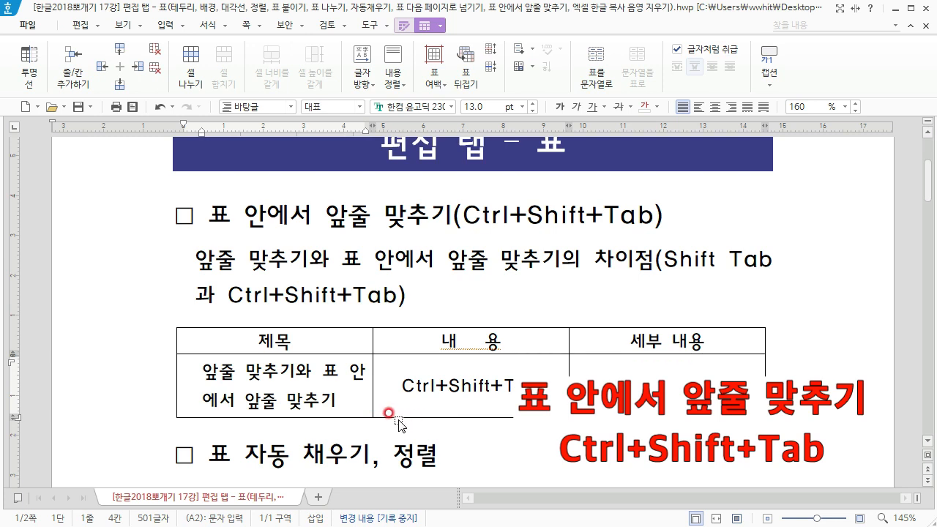
Step: Undo the hanging indent in the 앞줄 맞추기 table cell and apply it again from the start of its text
key(ctrl+z)
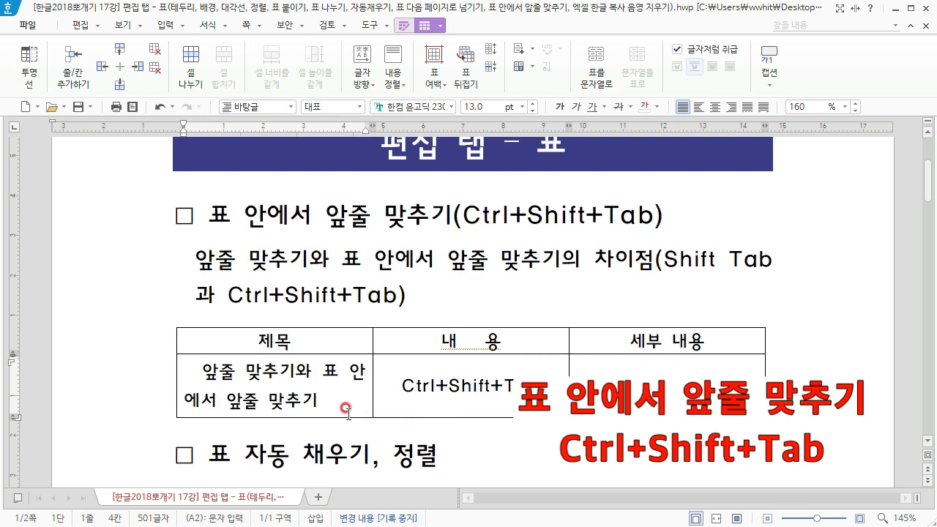
drag(187, 124, 184, 130)
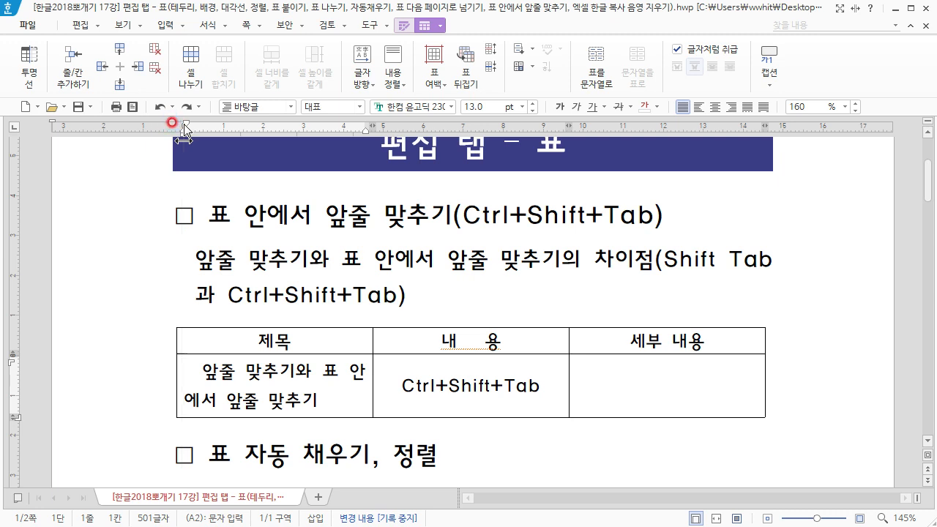
click(203, 371)
click(204, 371)
click(267, 388)
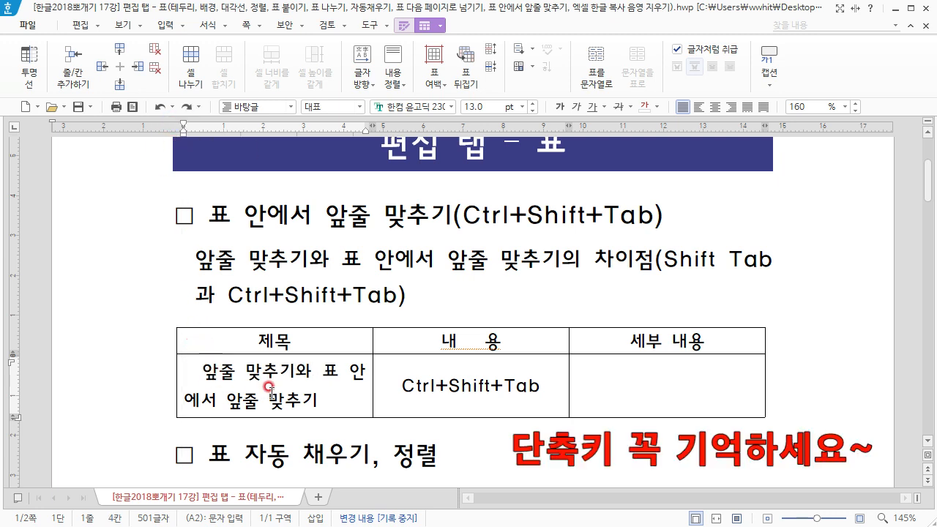
key(ctrl+shift+Tab)
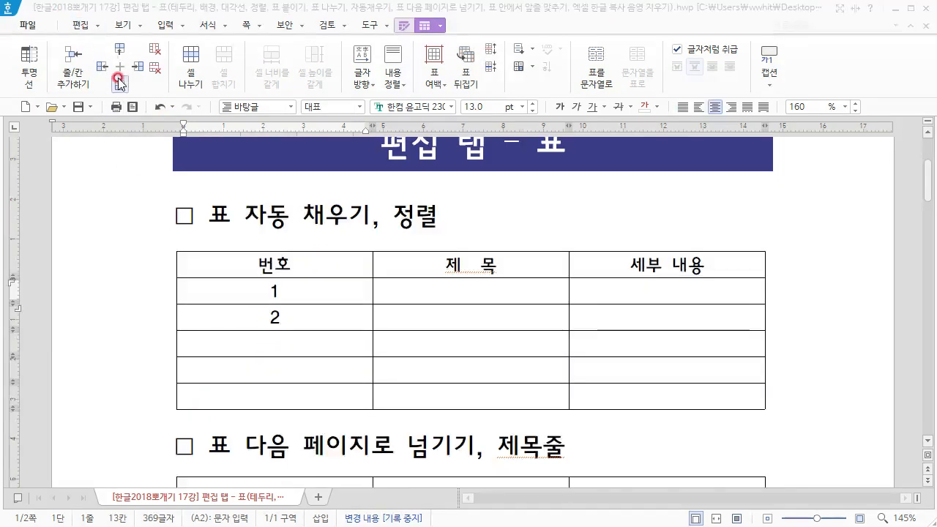
Step: Number the three empty cells of the 번호 column manually with 3, 4 and 5
click(270, 265)
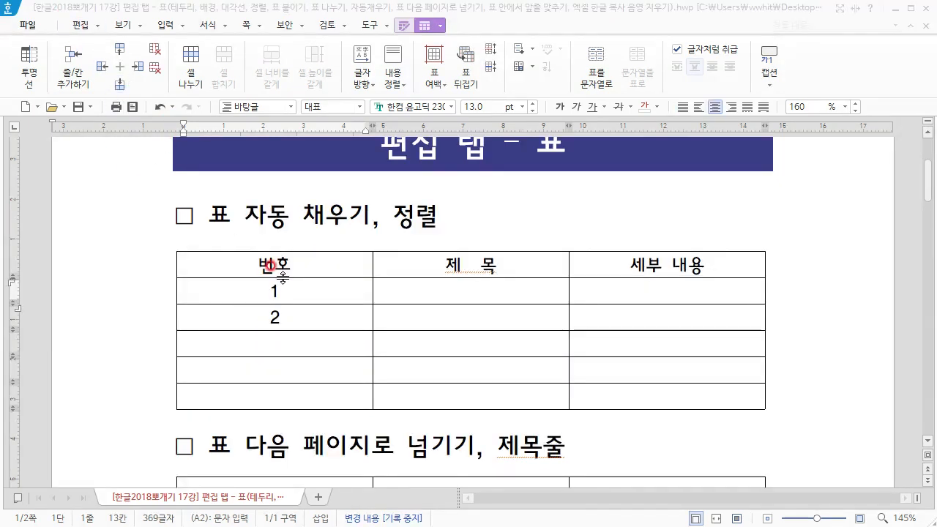
click(292, 317)
click(287, 338)
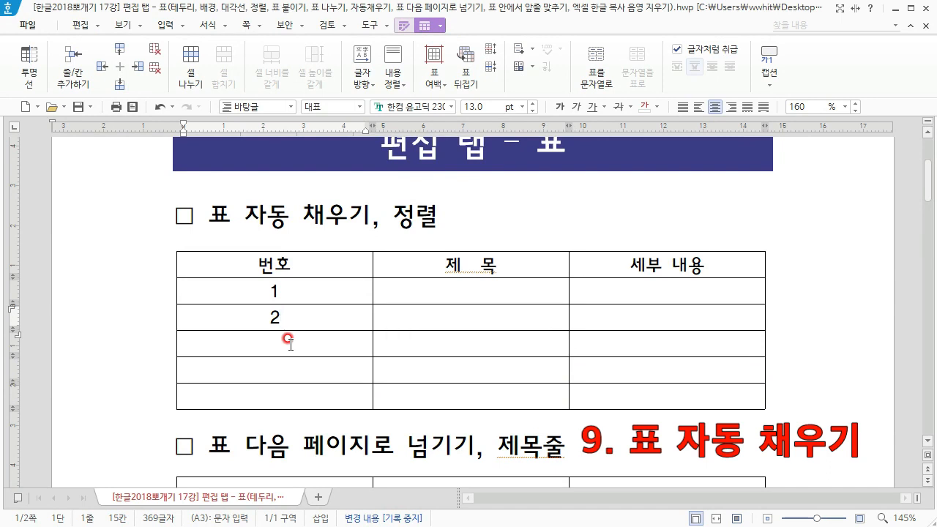
text(3)
click(277, 366)
text(4)
click(278, 393)
text(5)
Step: Clear the manually entered numbers 3, 4 and 5 from the 번호 column
click(303, 409)
key(BackSpace)
key(BackSpace)
key(BackSpace)
key(BackSpace)
key(BackSpace)
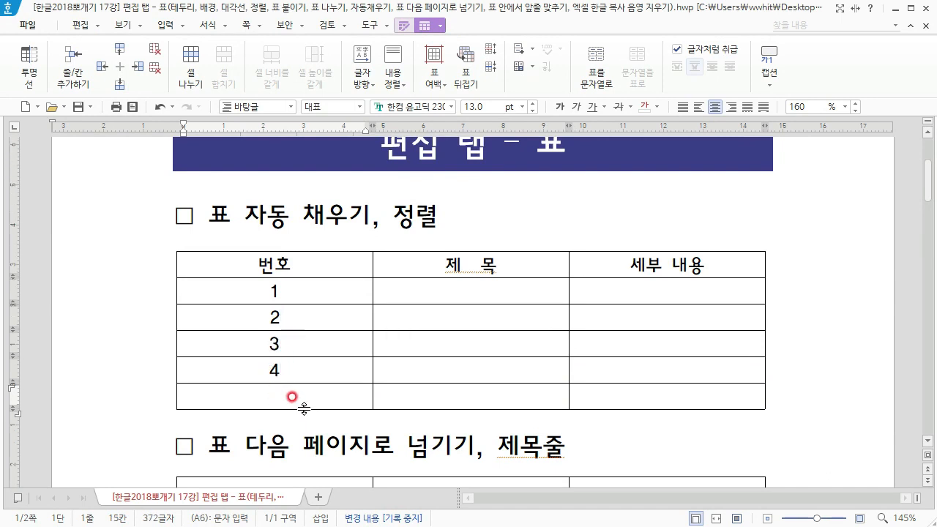
Step: Try filling the 번호 column with the 표 자동 채우기 option and undo the fill
click(289, 295)
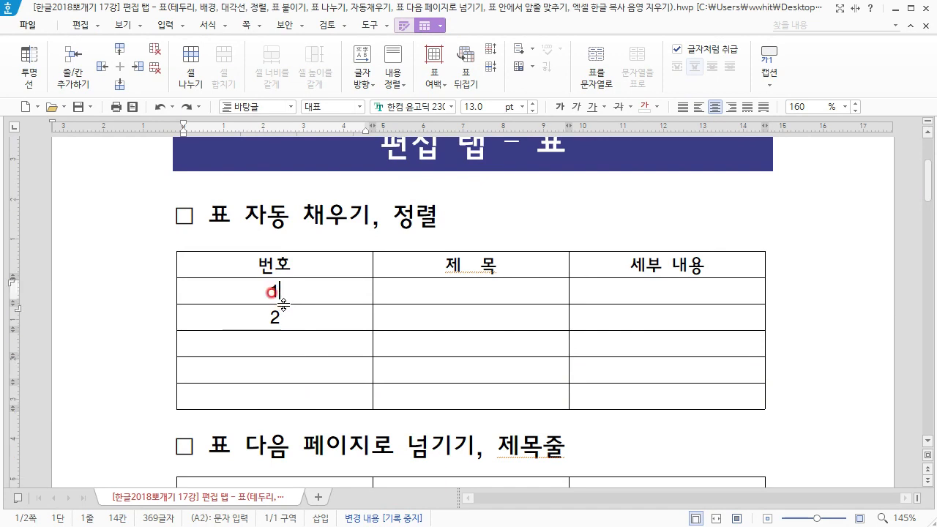
click(297, 292)
click(532, 49)
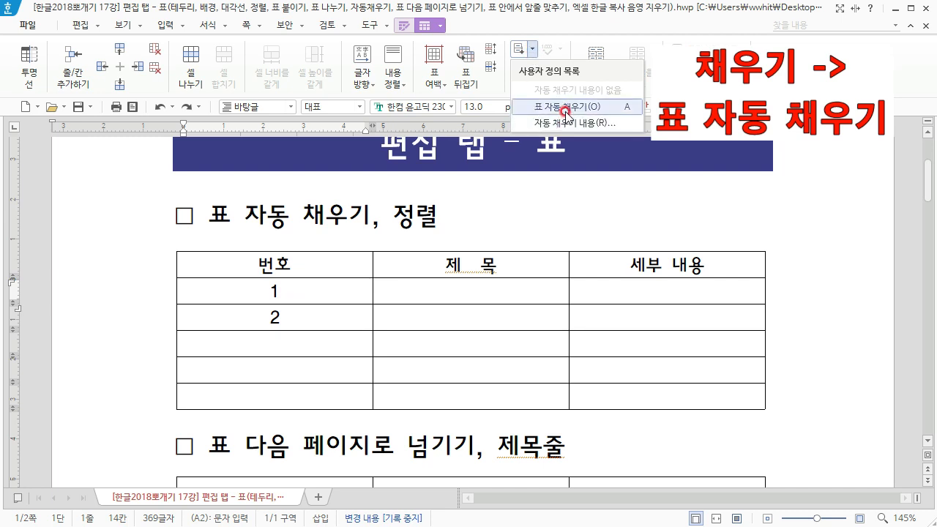
click(565, 111)
click(273, 396)
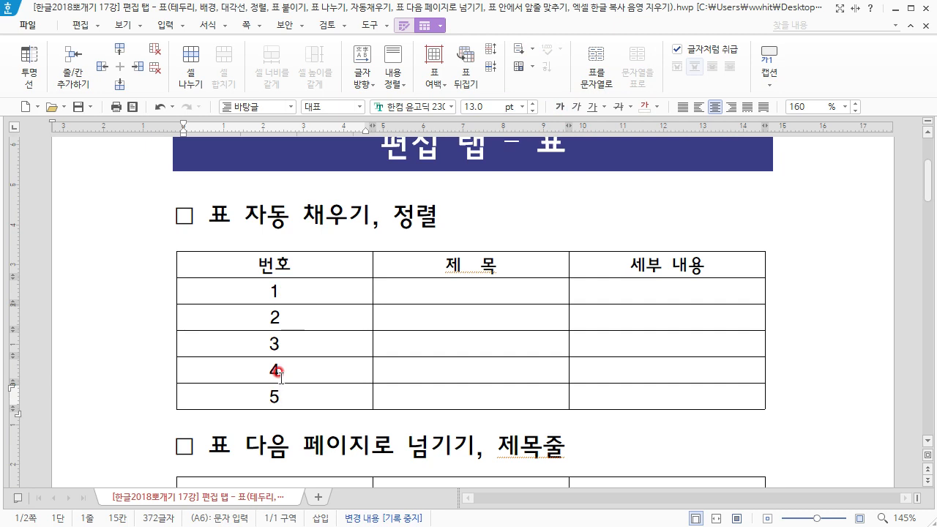
key(ctrl+z)
Step: Select the five cells below the 번호 header and auto-fill the number sequence
click(293, 314)
drag(293, 292, 284, 396)
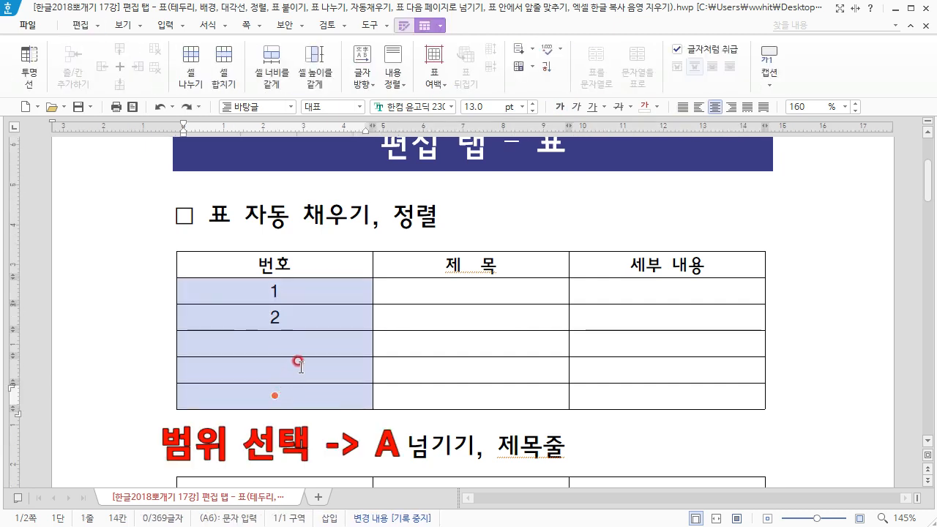
key(a)
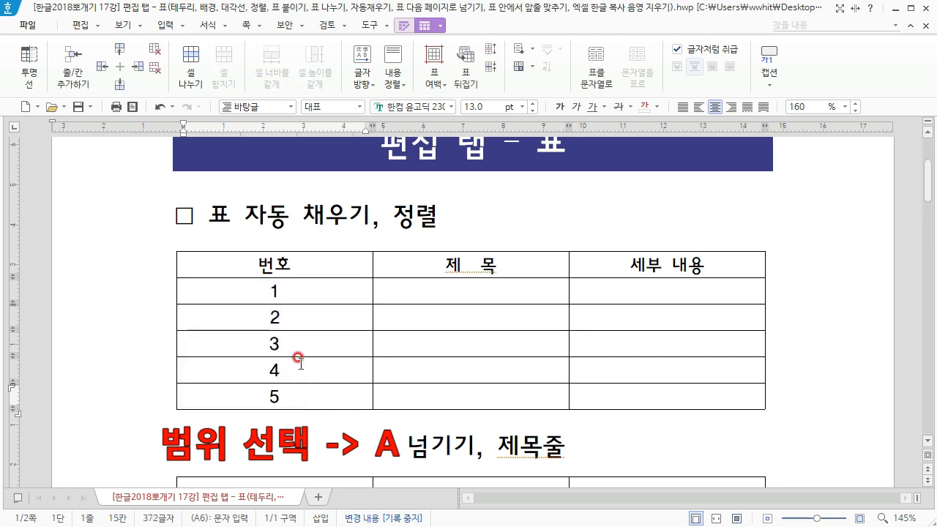
Step: Put the 번호 column out of order by changing the last number to 3 and the third number to 5
drag(266, 393, 278, 396)
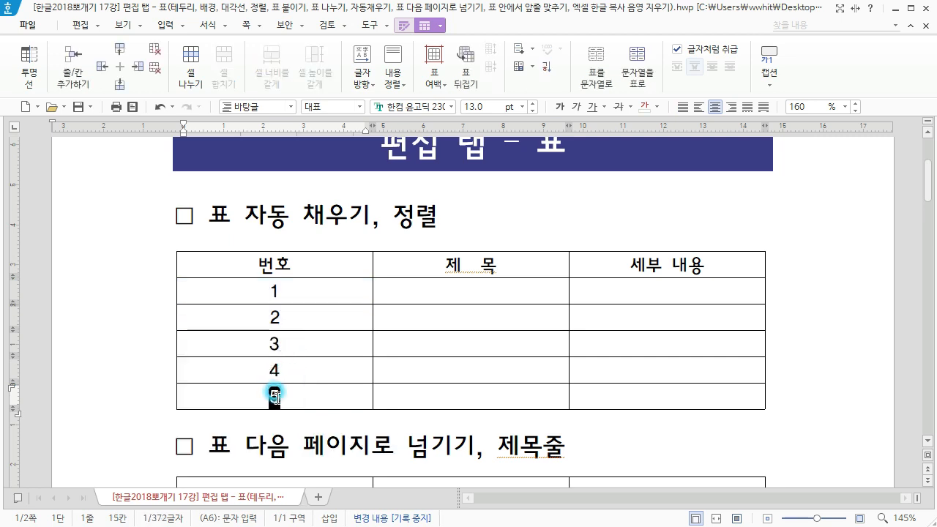
text(3)
drag(262, 336, 278, 341)
text(5)
click(302, 315)
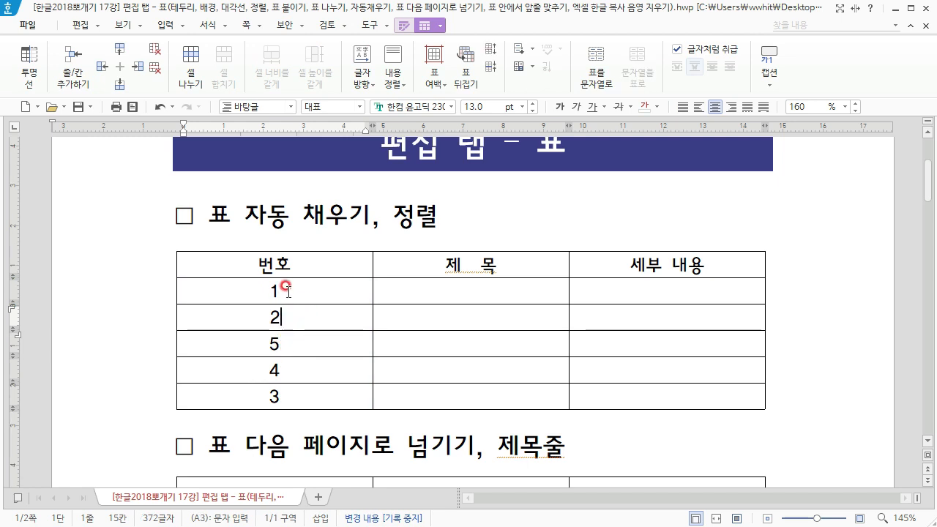
Step: Sort all rows below the 번호 header row by 필드1 in 글자(가나다) format
drag(289, 291, 612, 393)
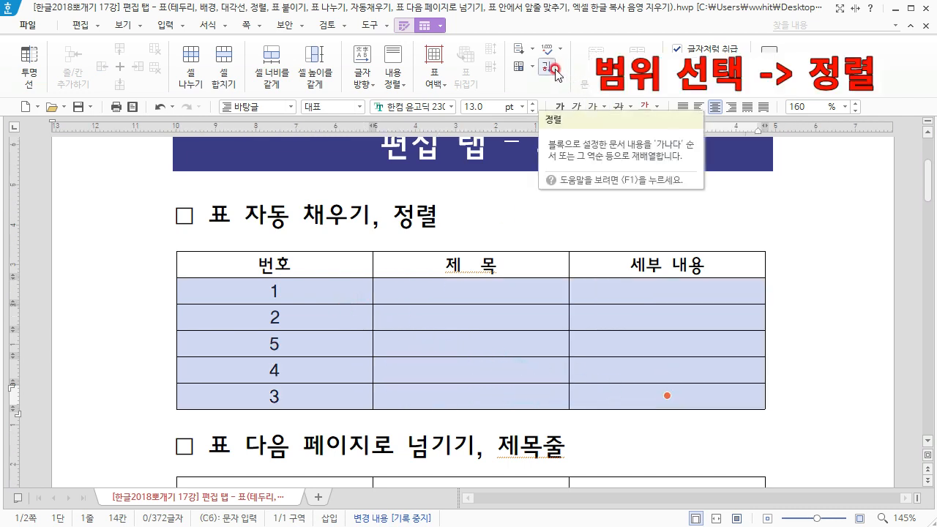
click(556, 71)
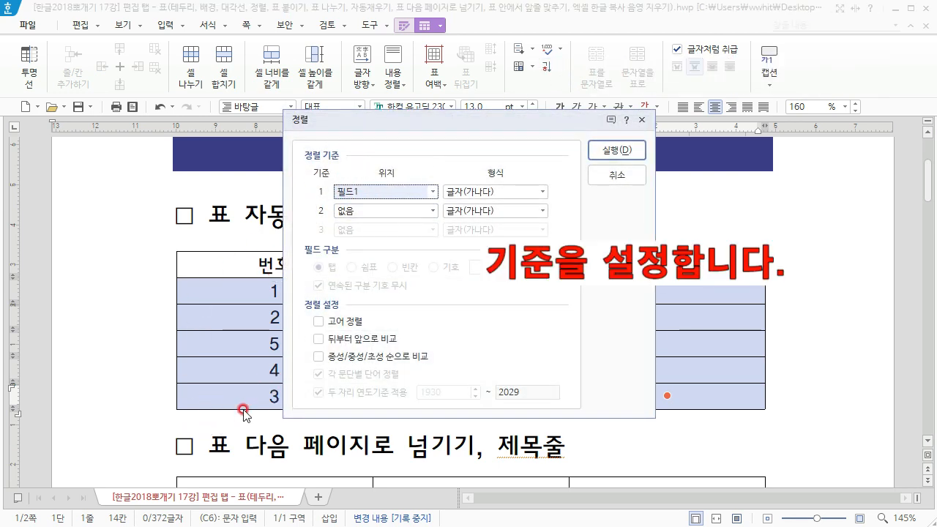
click(603, 155)
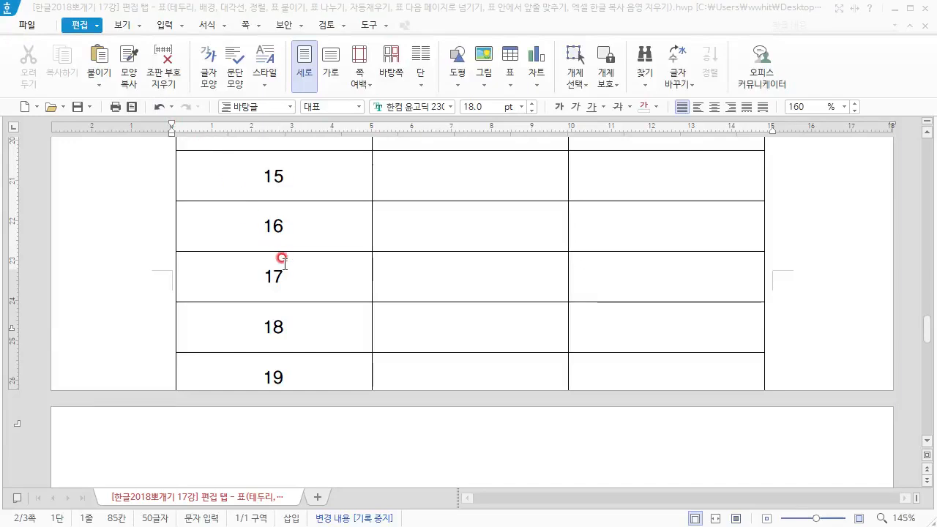
Step: Select all cells of the long numbered table and turn off 글자처럼 취급 in its 표/셀 속성
click(269, 313)
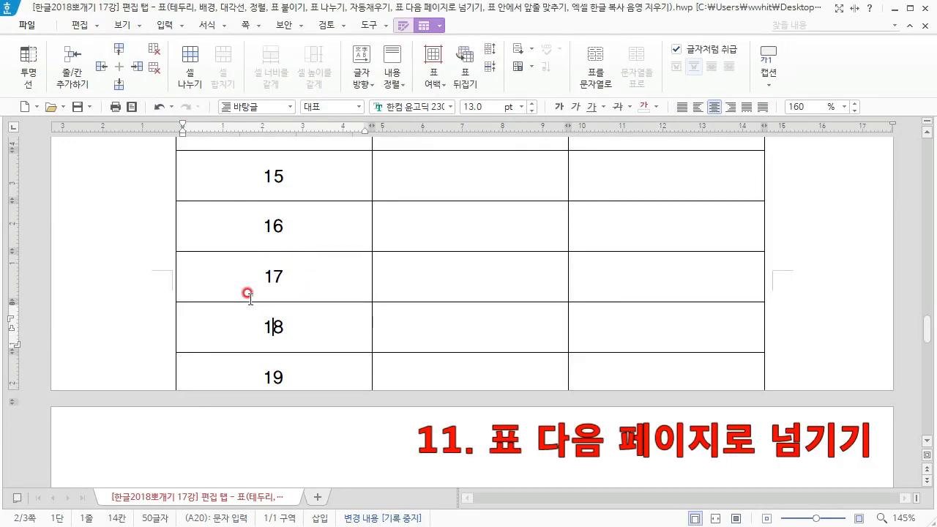
click(219, 278)
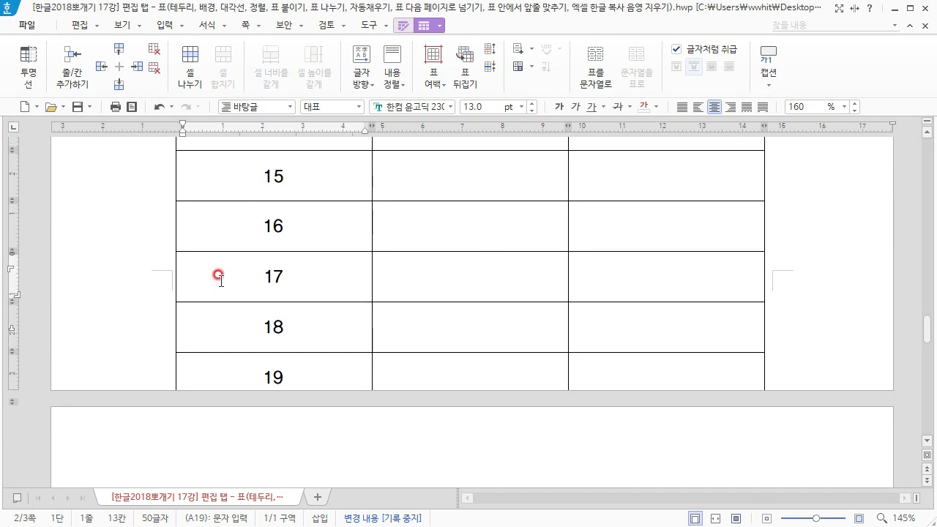
key(F5)
key(F5)
key(F5)
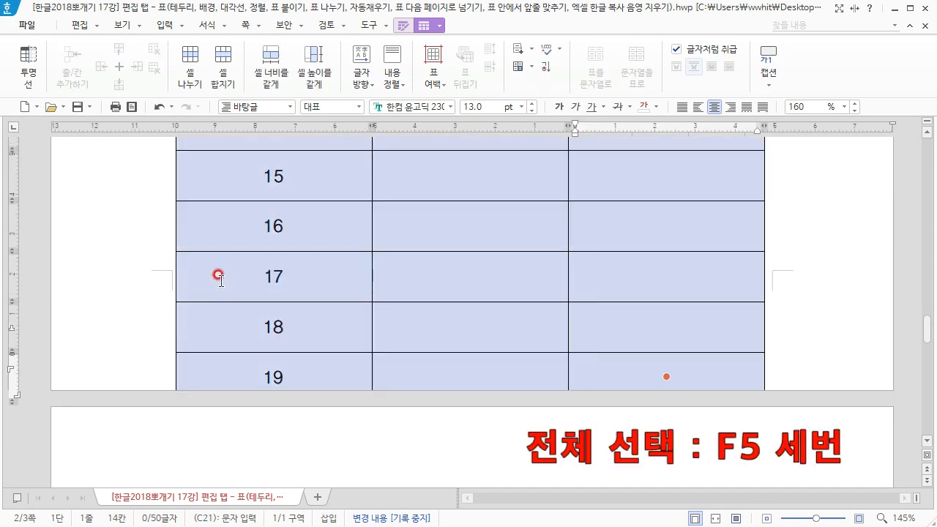
right_click(232, 267)
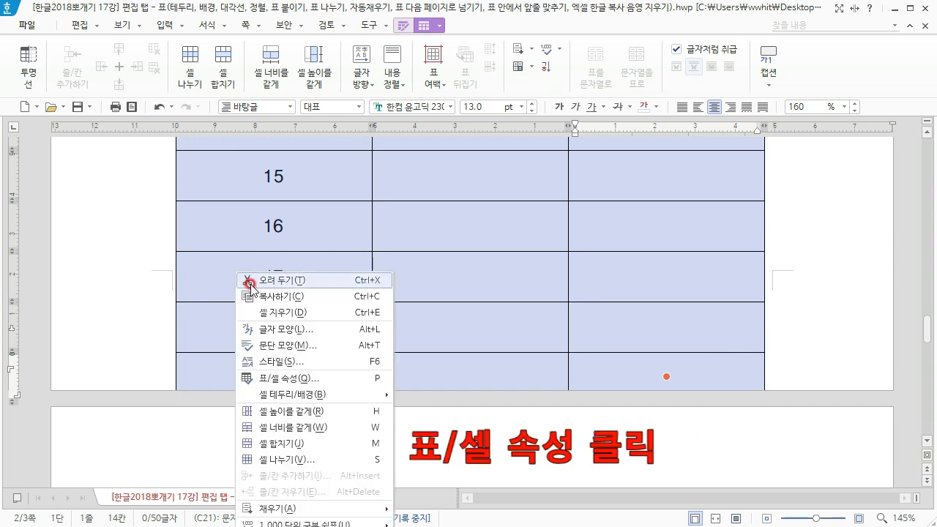
click(359, 378)
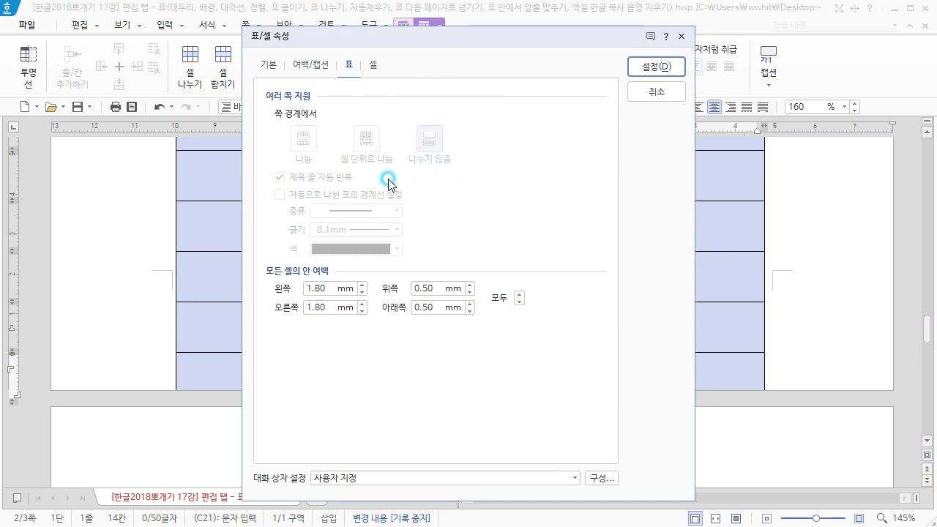
click(275, 71)
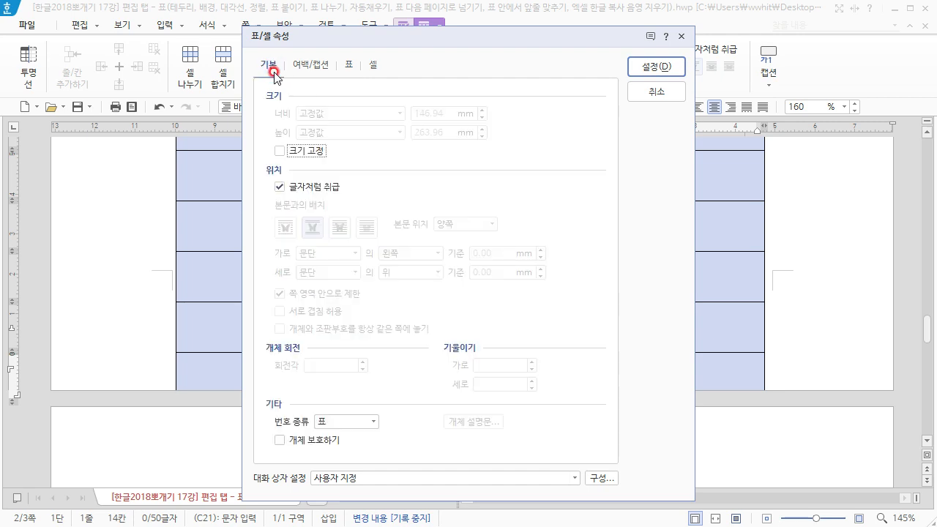
click(330, 190)
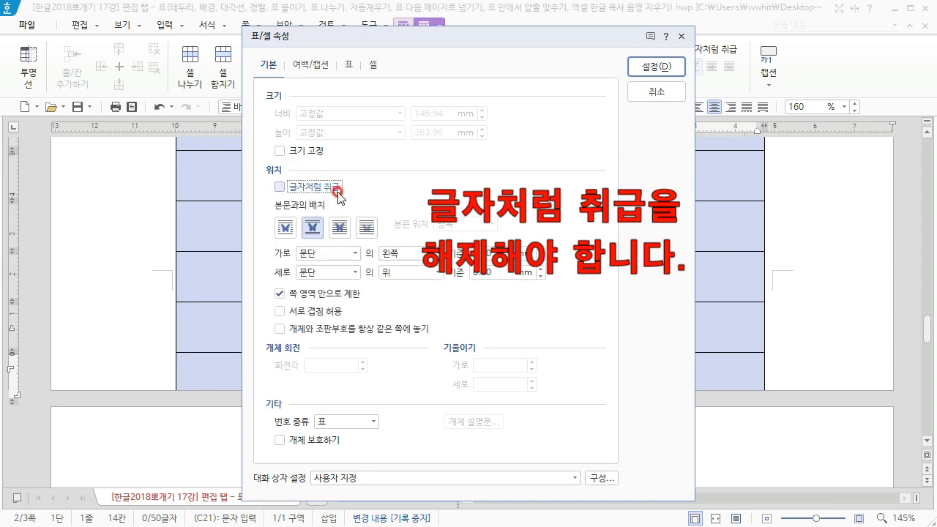
Step: Set the table's page-boundary handling to 셀 단위로 나눔, apply it, and check the rows continued on the second page
click(348, 65)
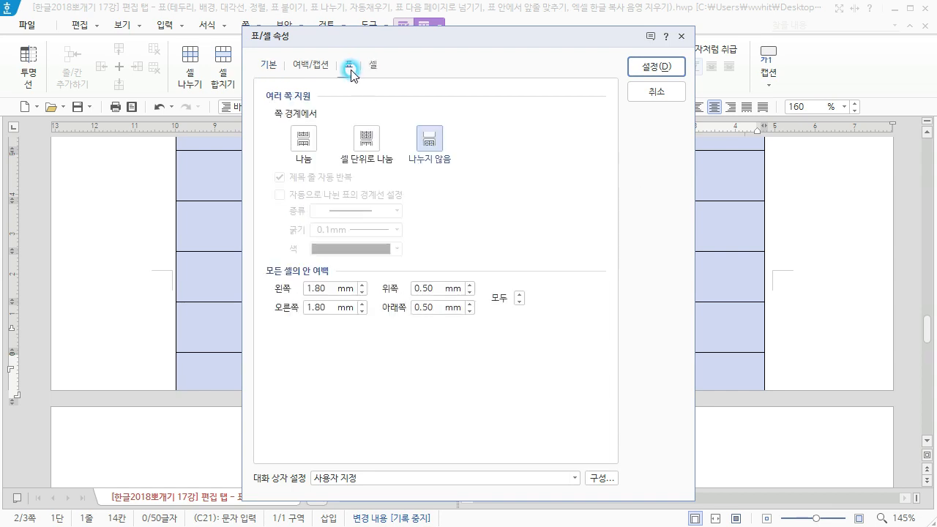
click(371, 152)
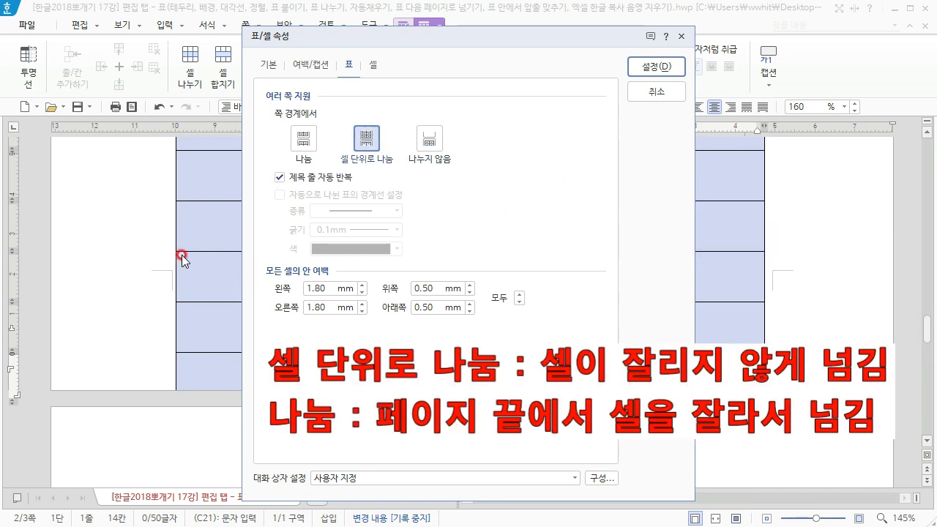
click(310, 144)
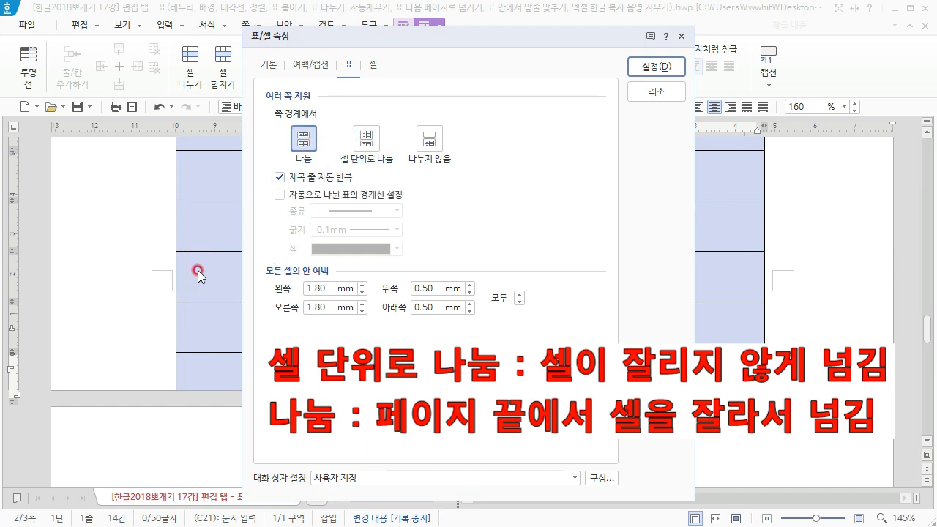
click(370, 141)
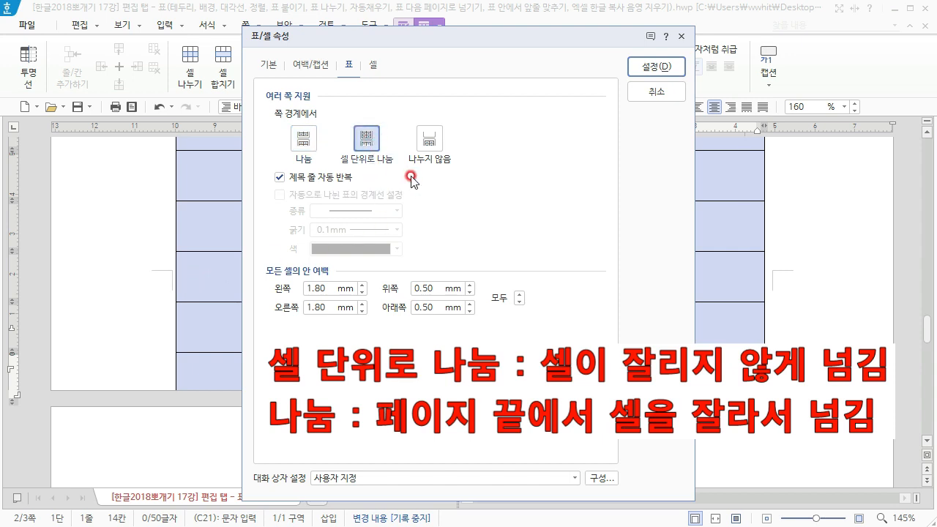
click(648, 68)
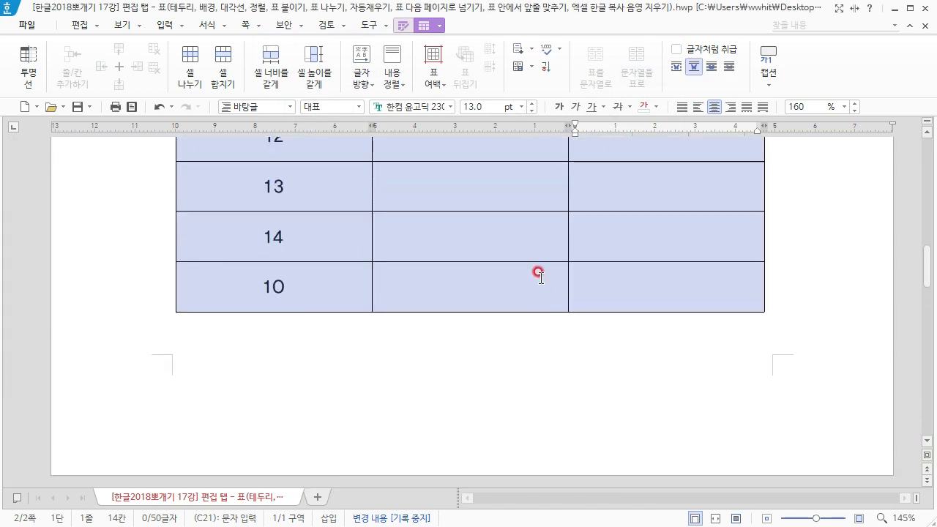
scroll(539, 285, down, 3)
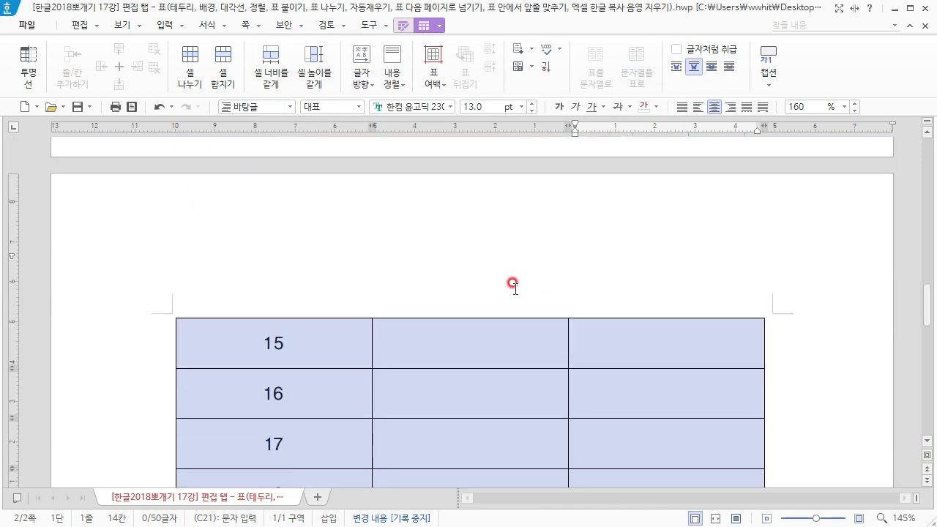
click(331, 342)
drag(332, 343, 609, 344)
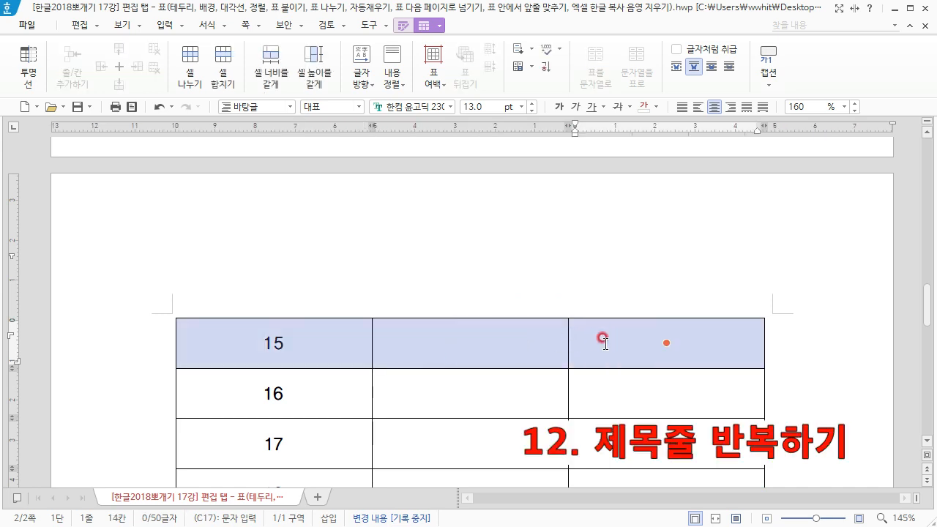
Step: Mark the 번호, 제목 and 세부 내용 header cells as 제목 셀 and check the header row on the second page
scroll(590, 341, up, 10)
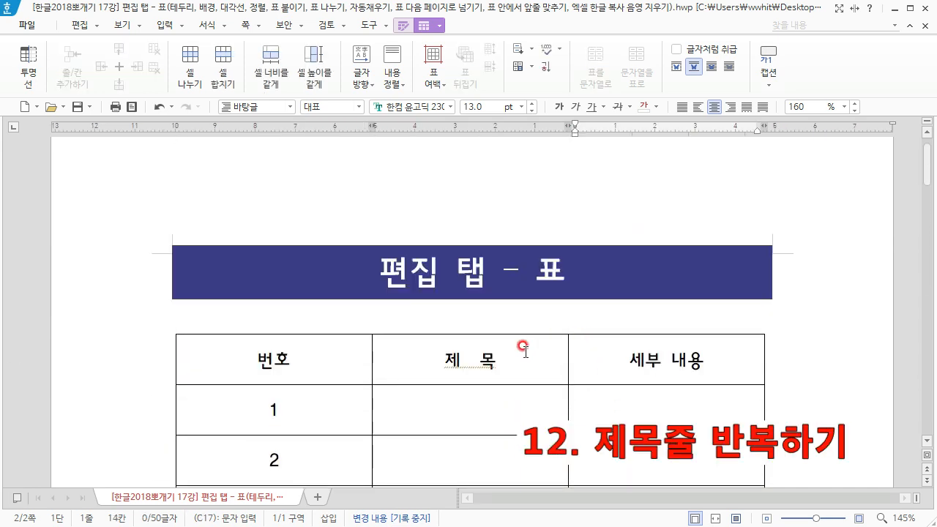
click(317, 357)
drag(316, 359, 607, 358)
click(606, 358)
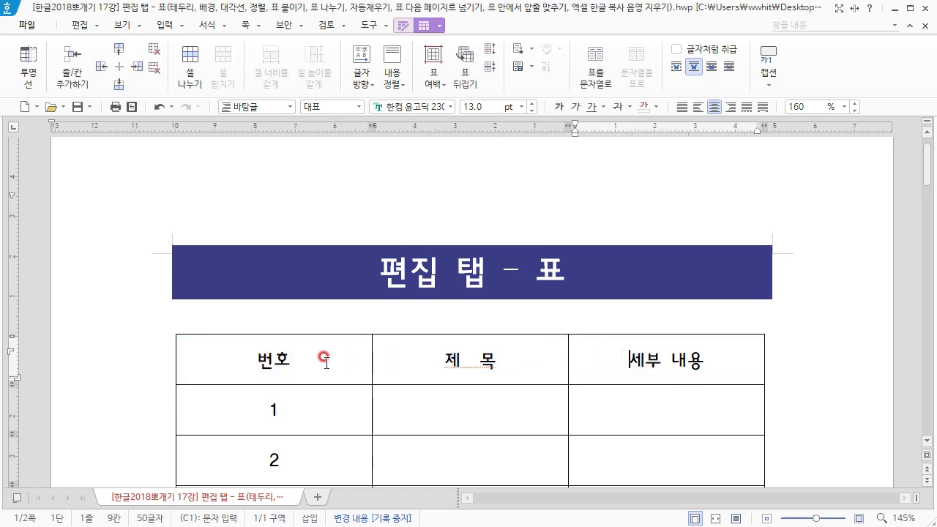
drag(308, 359, 600, 357)
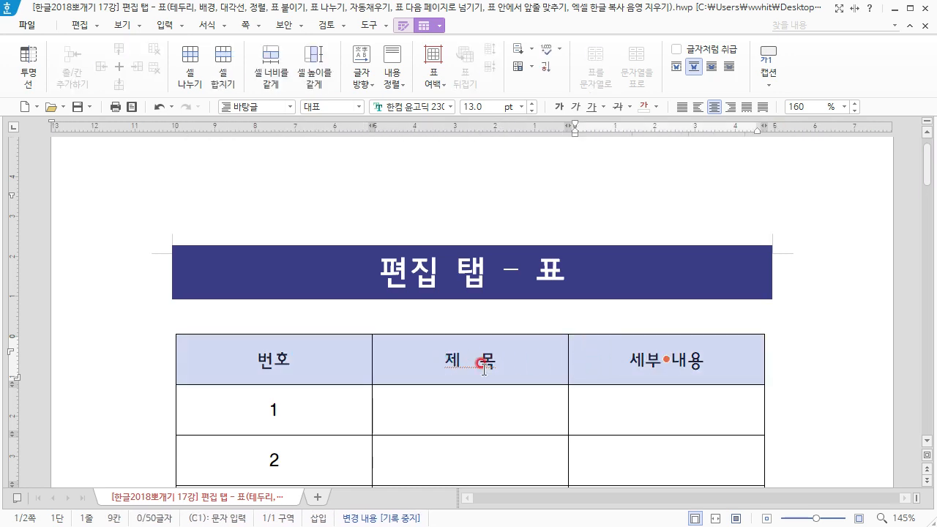
right_click(333, 360)
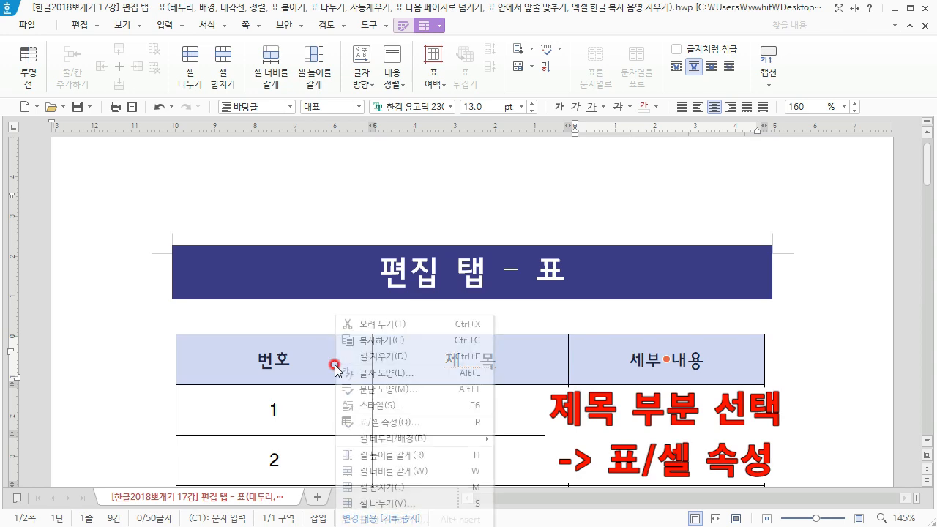
click(436, 423)
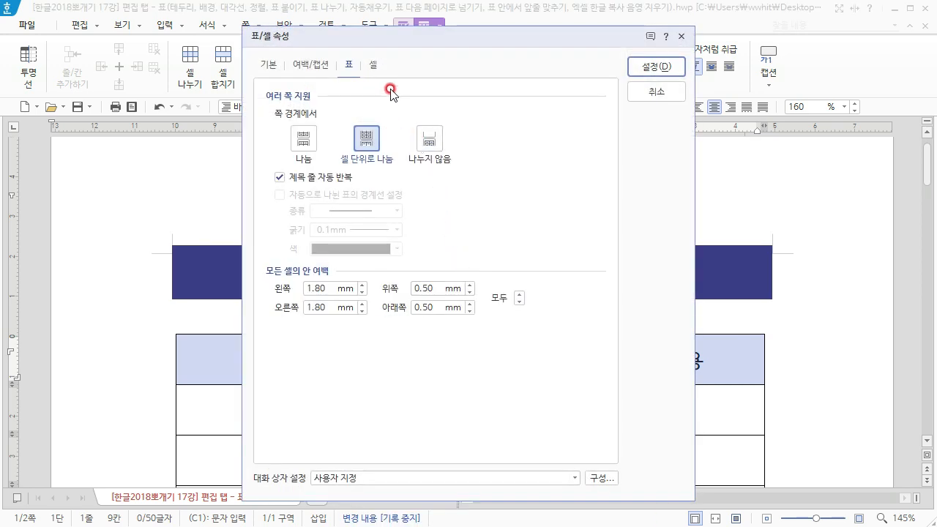
click(374, 66)
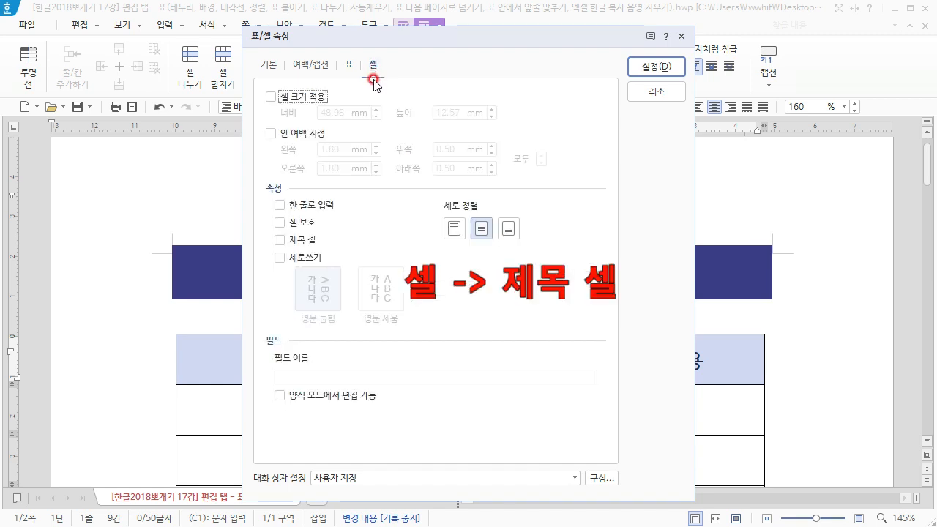
click(303, 243)
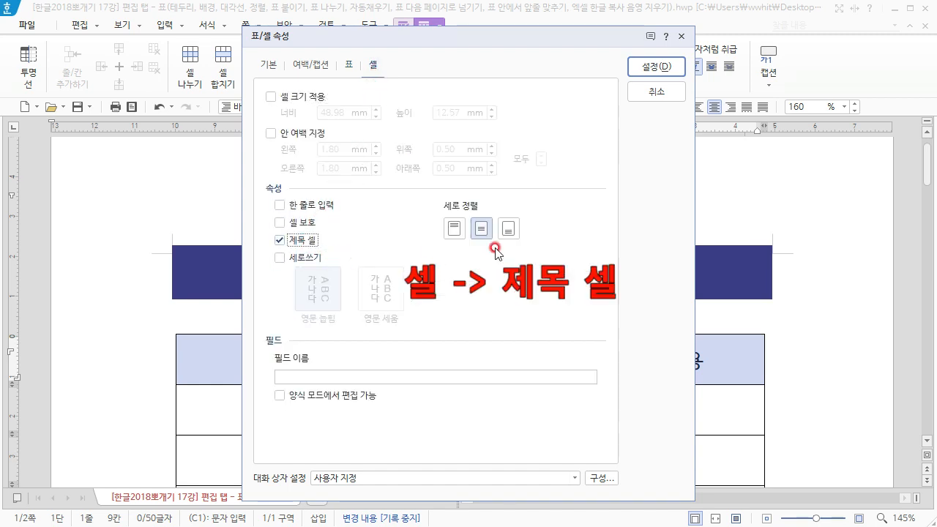
click(663, 68)
click(472, 325)
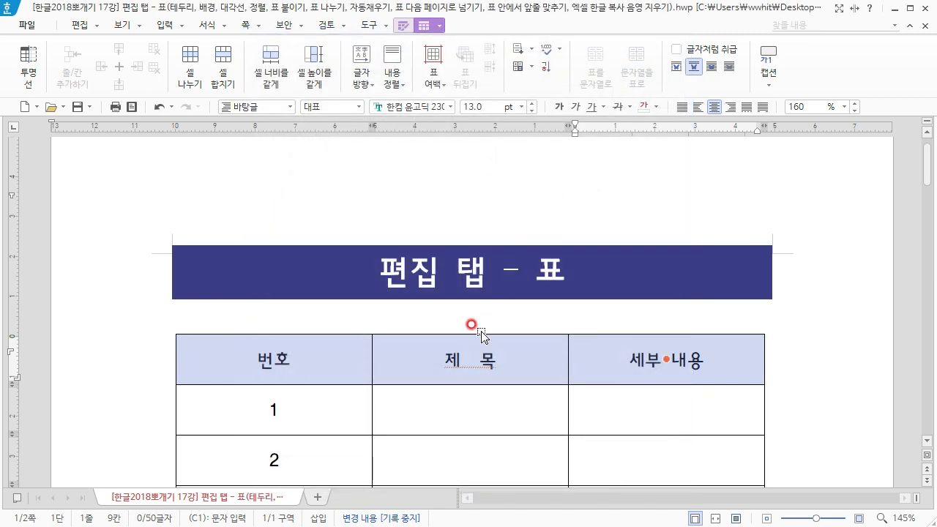
scroll(481, 336, down, 15)
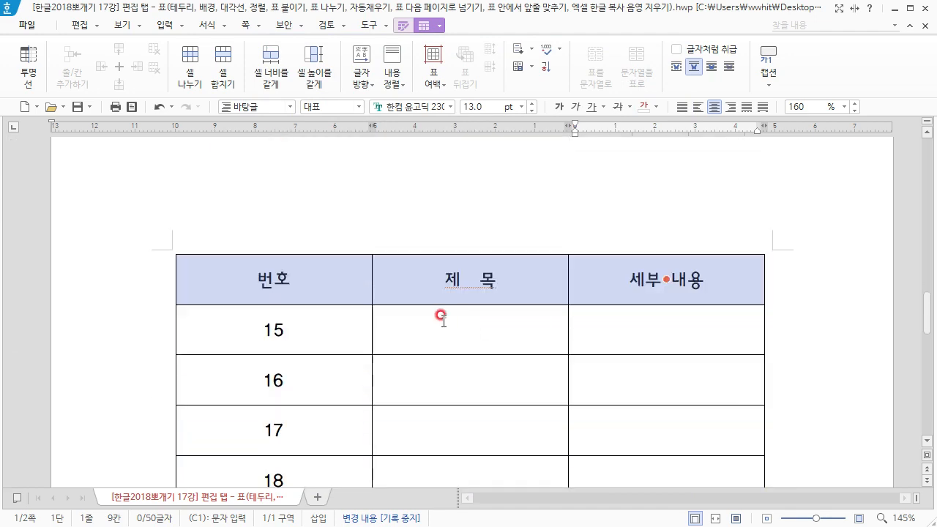
click(326, 283)
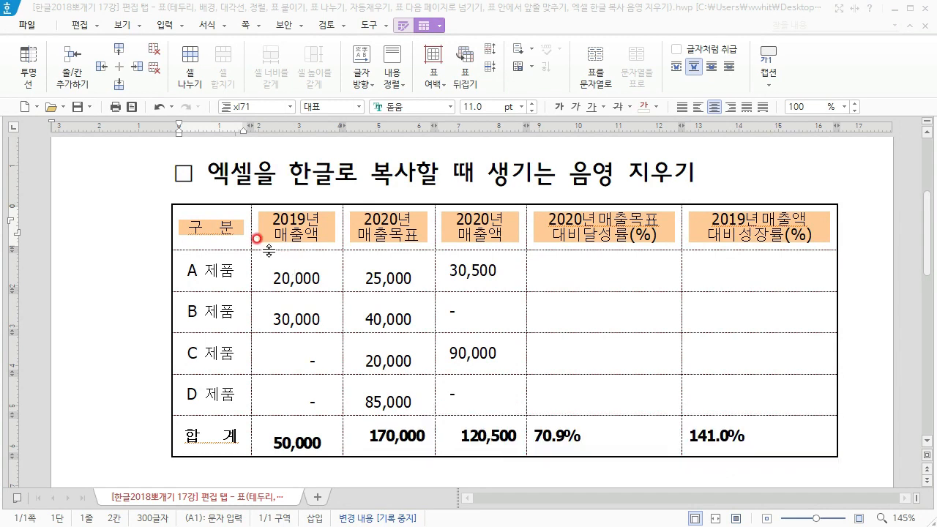
Step: Remove the shading behind the sales table's header row text by setting the 문단 모양 background 면 색 to 없음
drag(234, 229, 705, 239)
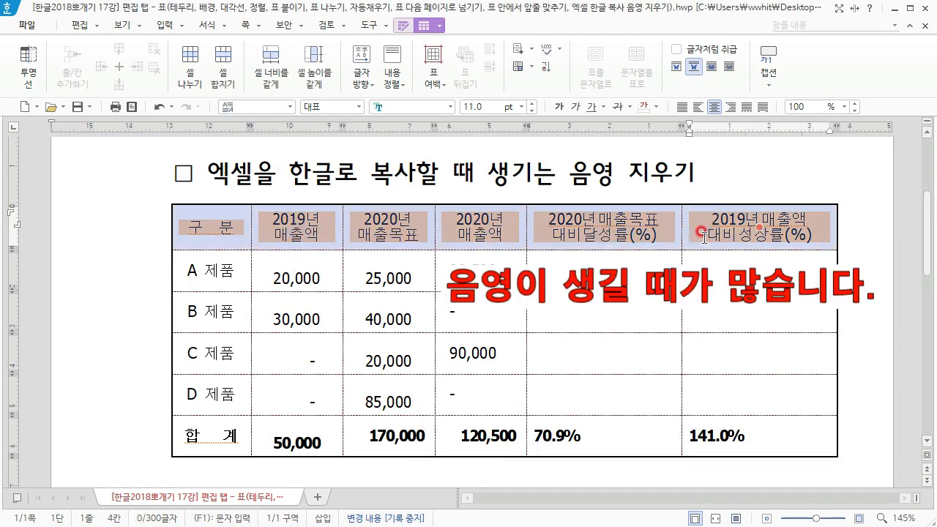
click(611, 257)
drag(217, 233, 716, 228)
right_click(452, 233)
click(555, 358)
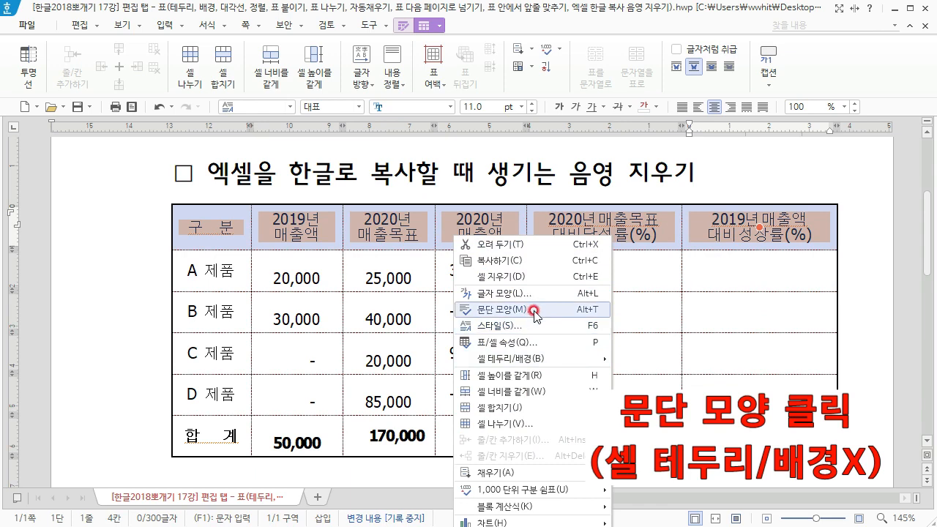
click(535, 311)
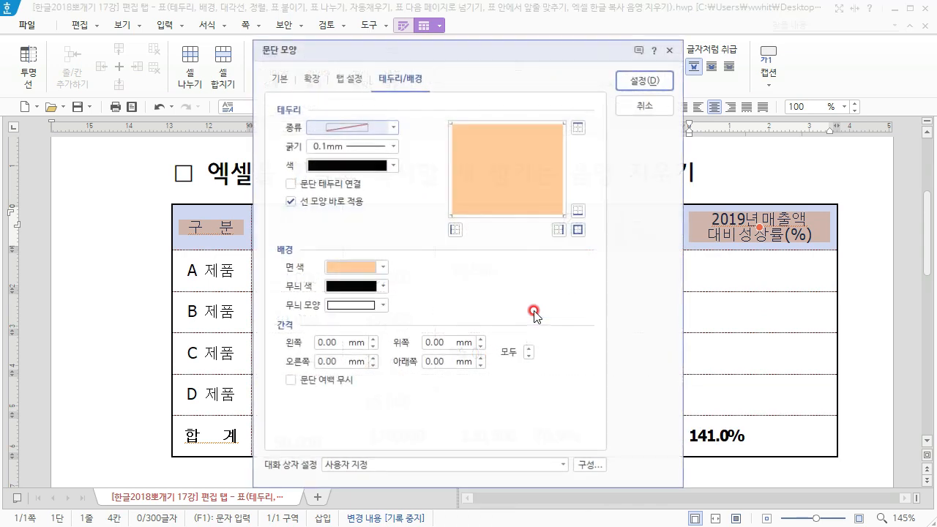
click(401, 77)
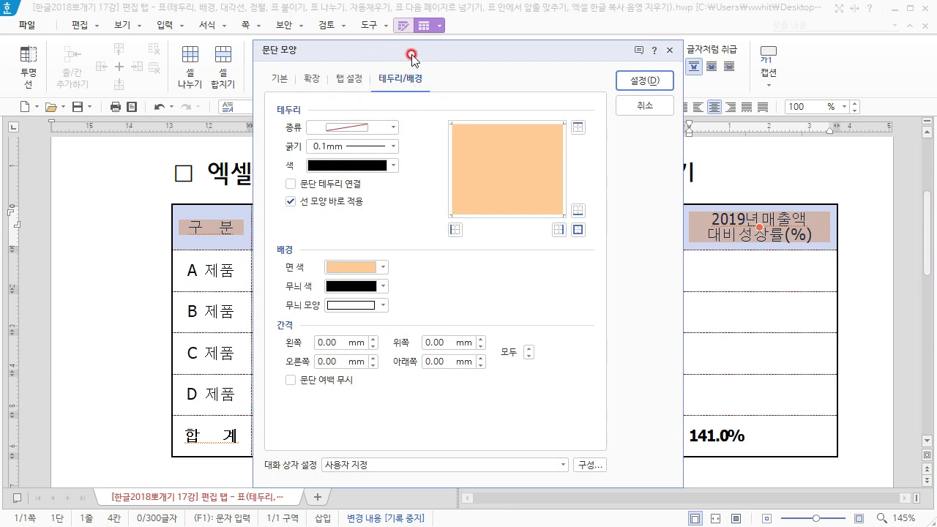
click(382, 267)
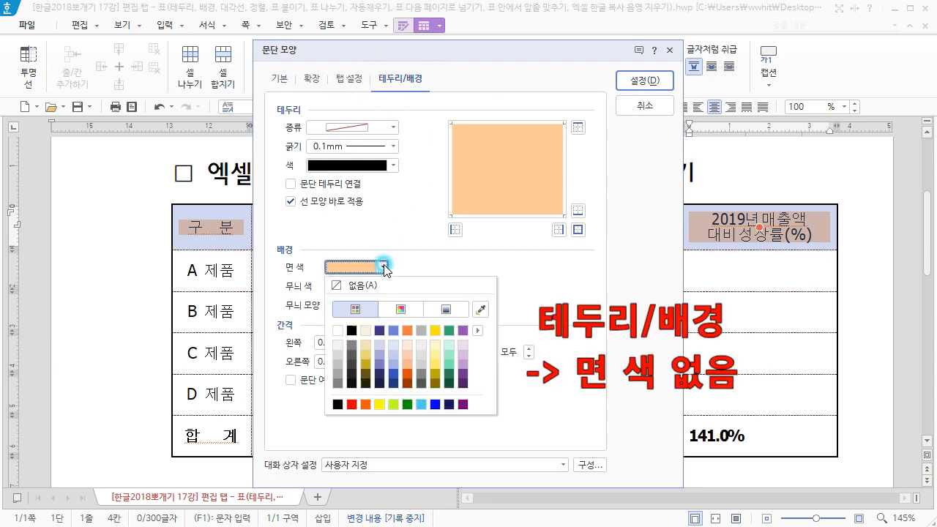
click(366, 287)
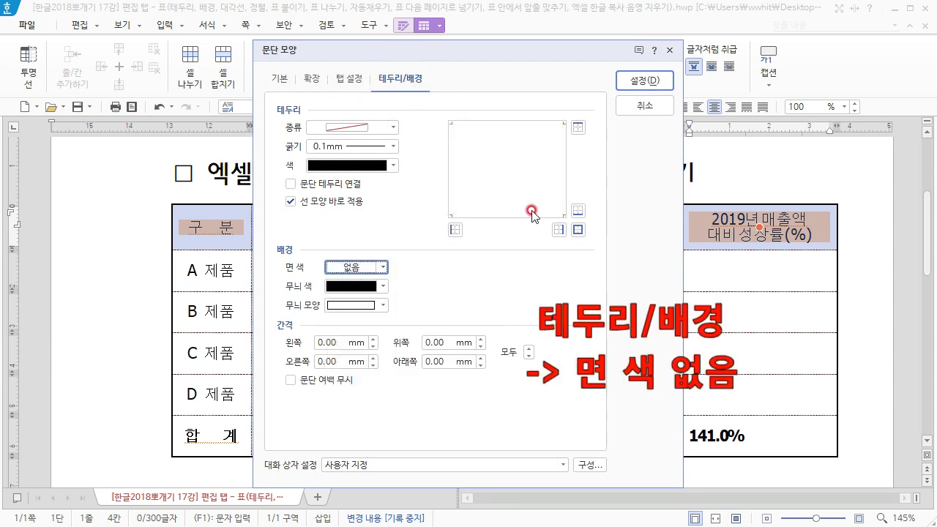
click(644, 82)
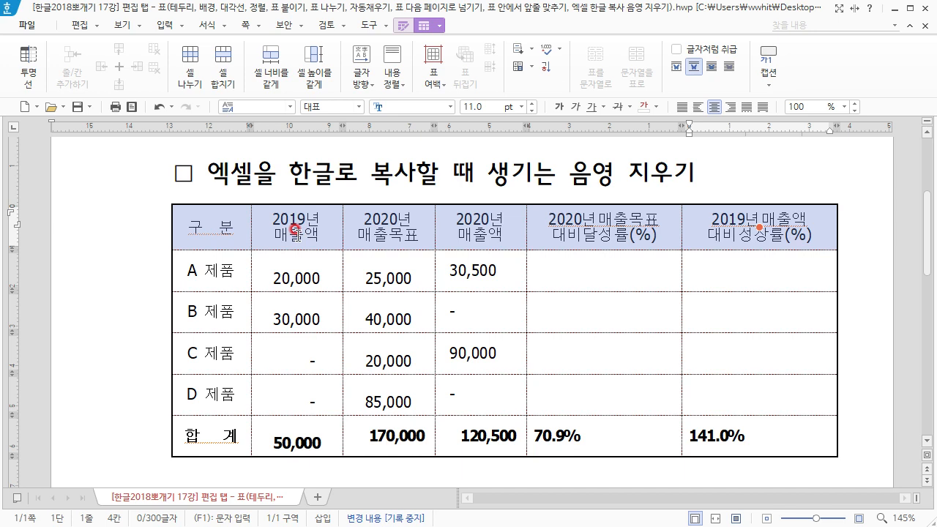
click(294, 229)
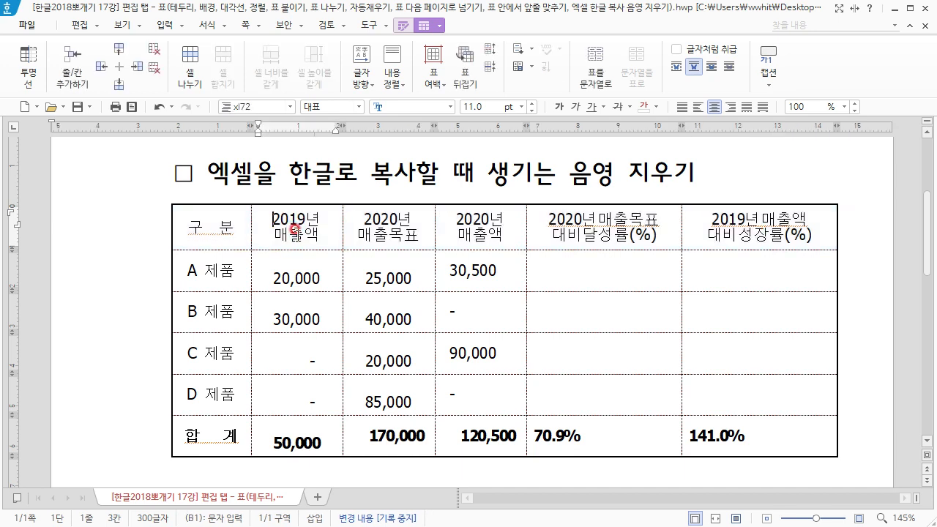